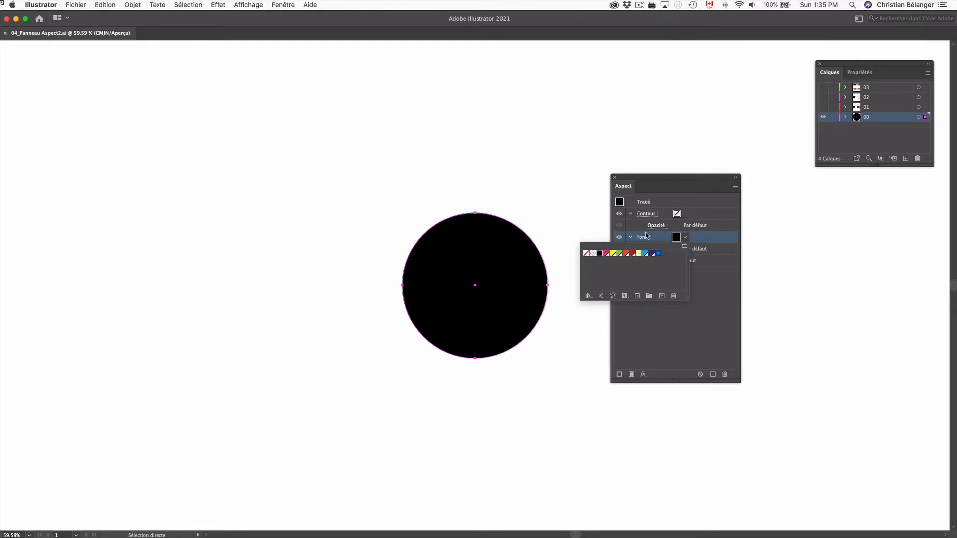
Fill the circle with light blue and give it a 10 pt orange-red stroke.
{"action": "left_click", "coordinate": [646, 254]}
{"action": "left_click", "coordinate": [698, 218]}
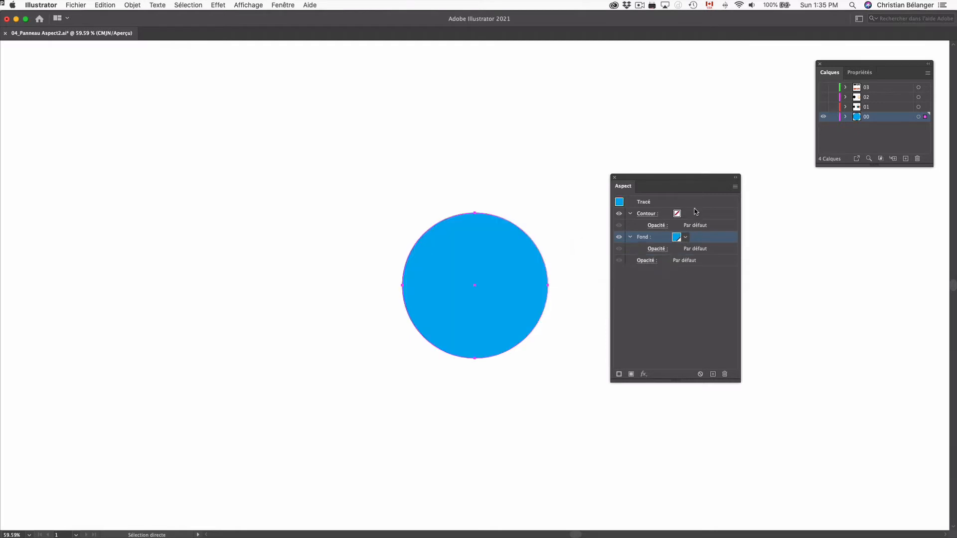
{"action": "left_click", "coordinate": [682, 214]}
{"action": "left_click", "coordinate": [685, 214]}
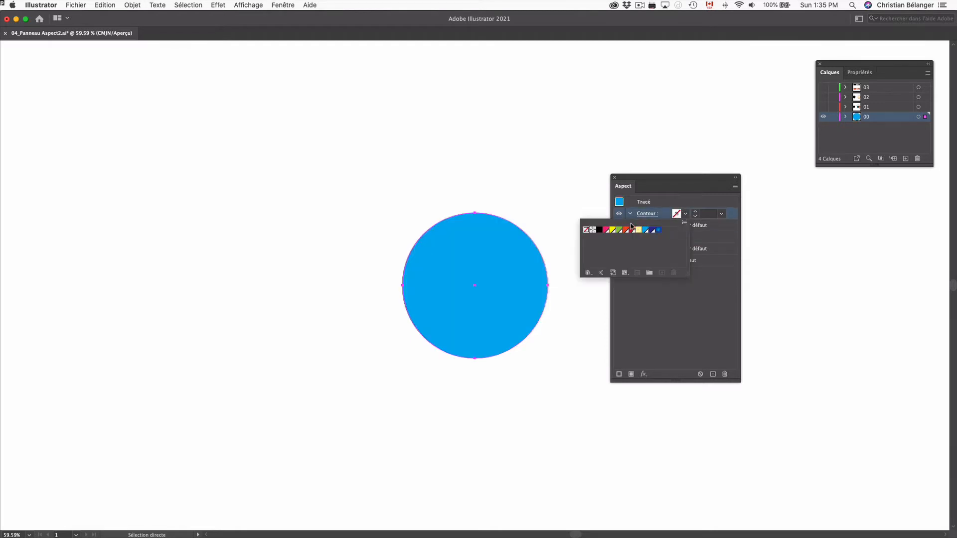
{"action": "left_click", "coordinate": [626, 230]}
{"action": "left_click", "coordinate": [676, 201]}
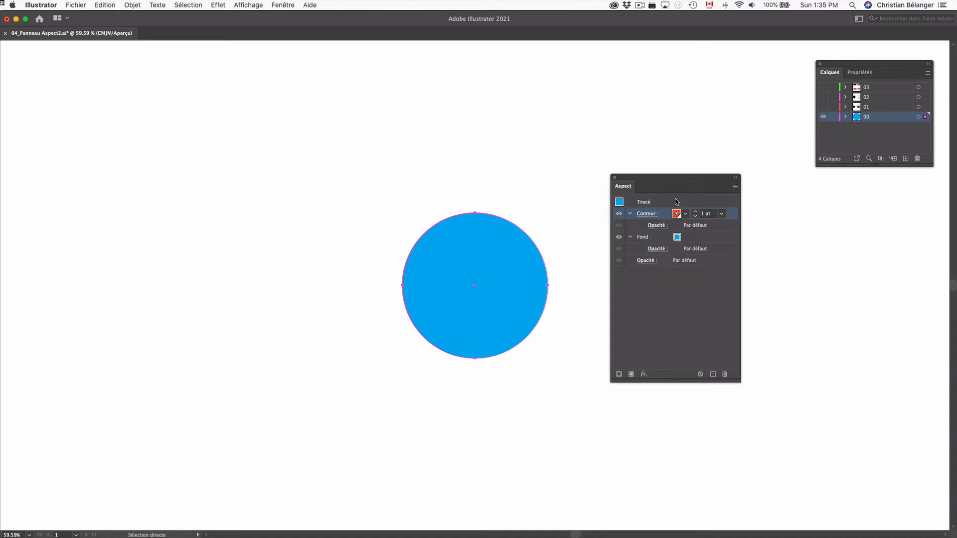
{"action": "left_click", "coordinate": [710, 214]}
{"action": "type", "text": "10"}
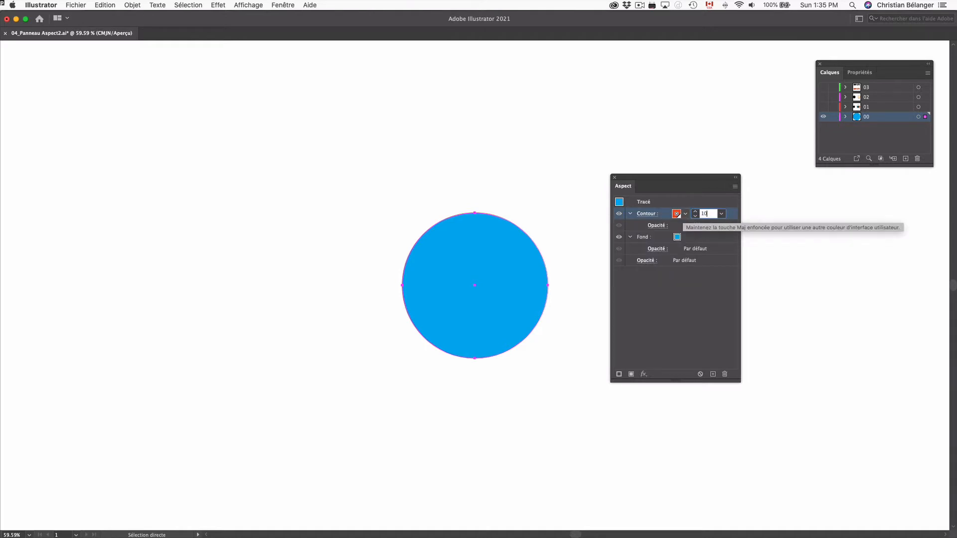
{"action": "key", "text": "Return"}
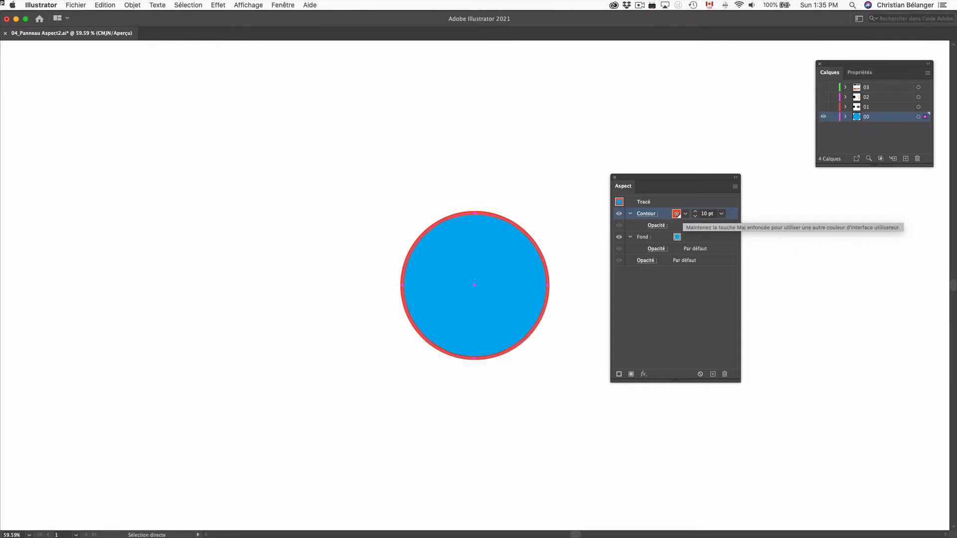
Give the circle's stroke round caps and round joins, and make it dashed with the Pointillé option.
{"action": "left_click", "coordinate": [647, 215]}
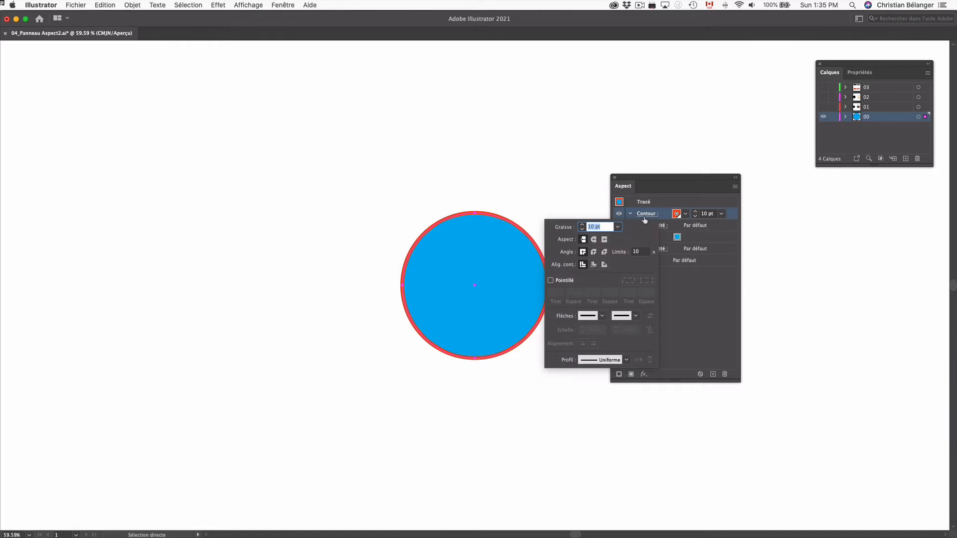
{"action": "left_click", "coordinate": [593, 240]}
{"action": "left_click", "coordinate": [594, 251]}
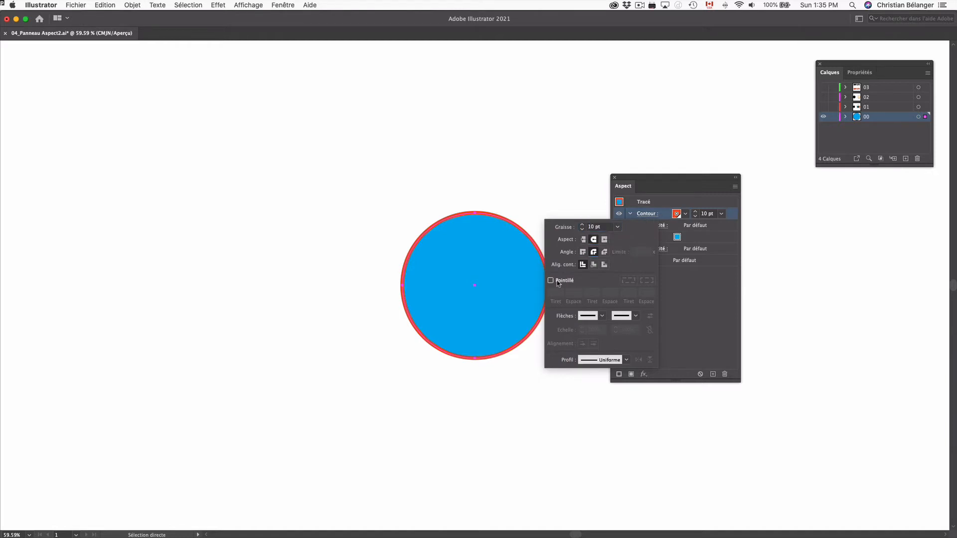
{"action": "left_click", "coordinate": [551, 281]}
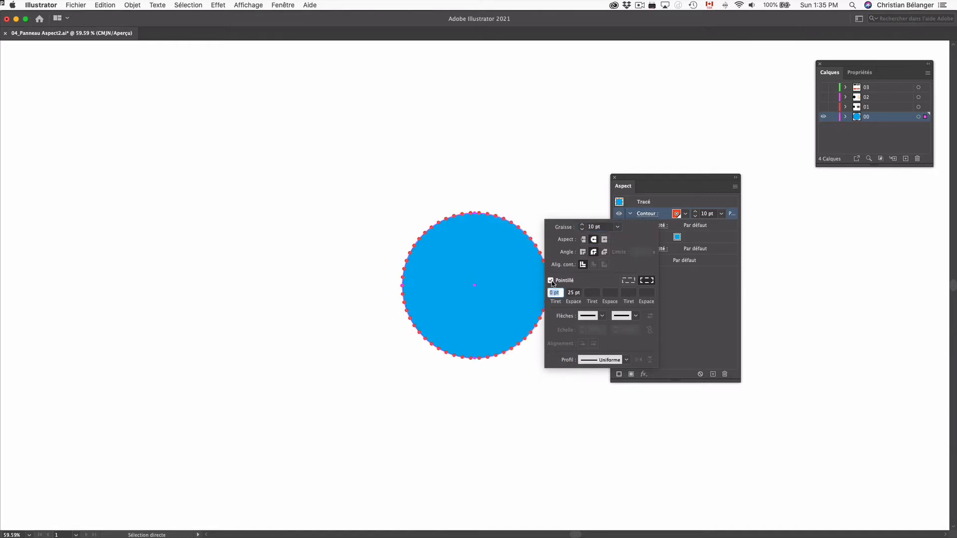
{"action": "left_click", "coordinate": [684, 298]}
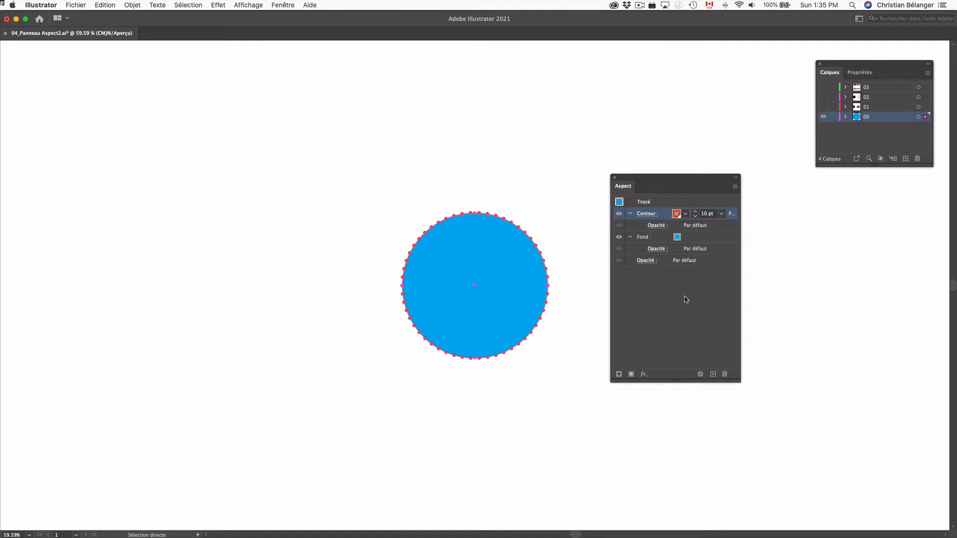
{"action": "left_click", "coordinate": [648, 261]}
{"action": "left_click", "coordinate": [648, 262]}
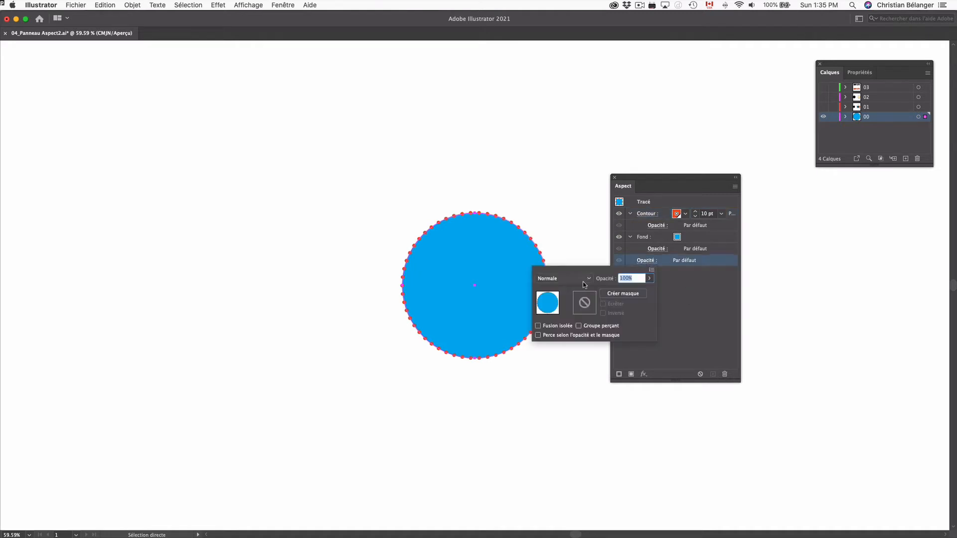
{"action": "left_click", "coordinate": [562, 278]}
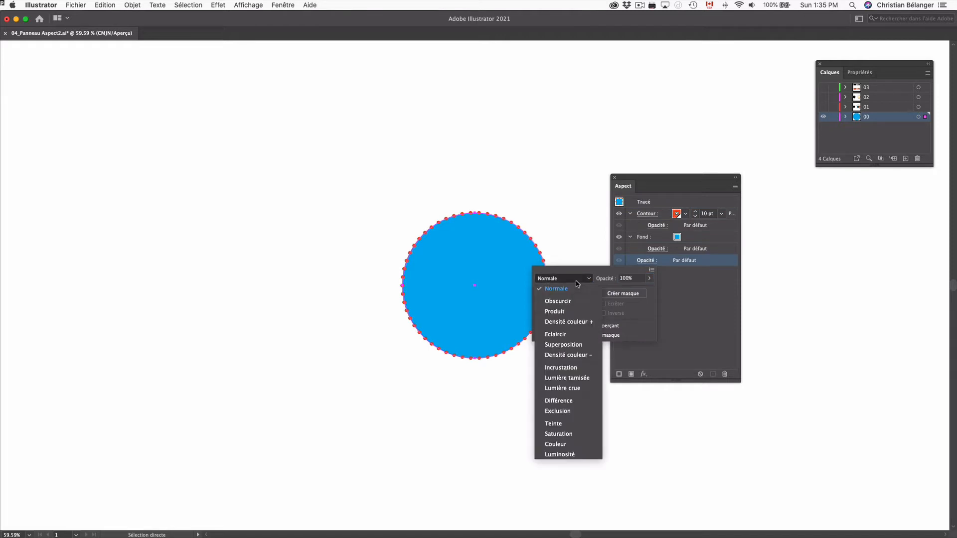
{"action": "left_click", "coordinate": [683, 300]}
{"action": "left_click", "coordinate": [675, 291]}
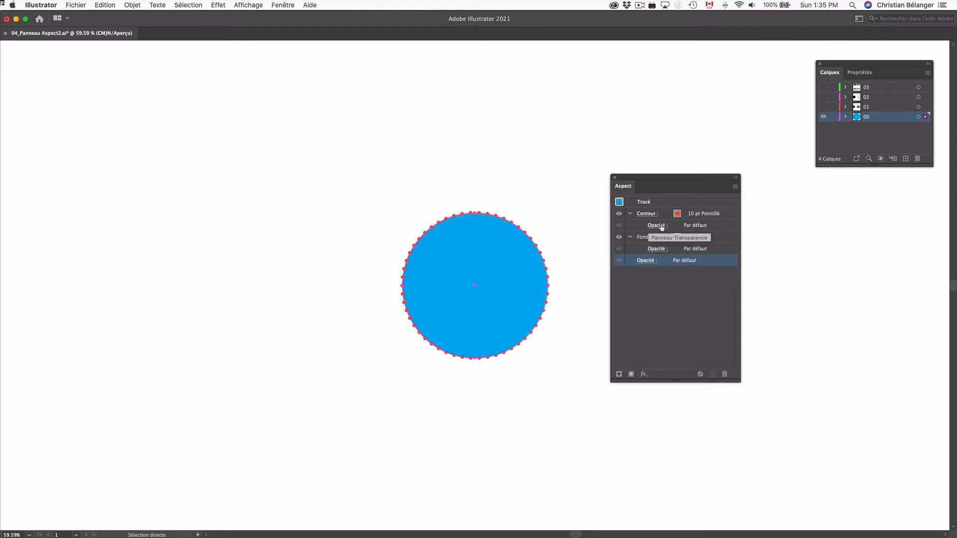
Set the stroke's own opacity to 50% and its blending mode to Produit.
{"action": "left_click", "coordinate": [661, 227]}
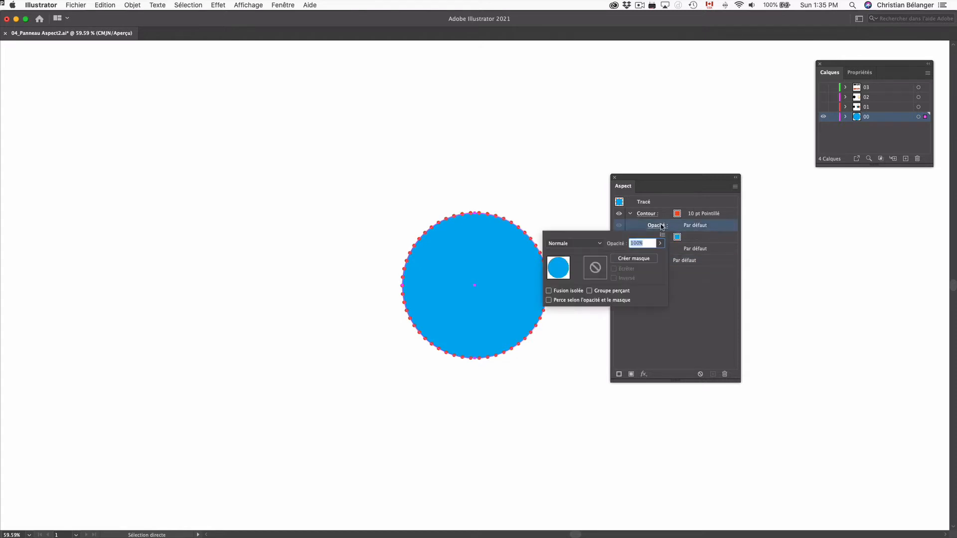
{"action": "type", "text": "50"}
{"action": "key", "text": "Return"}
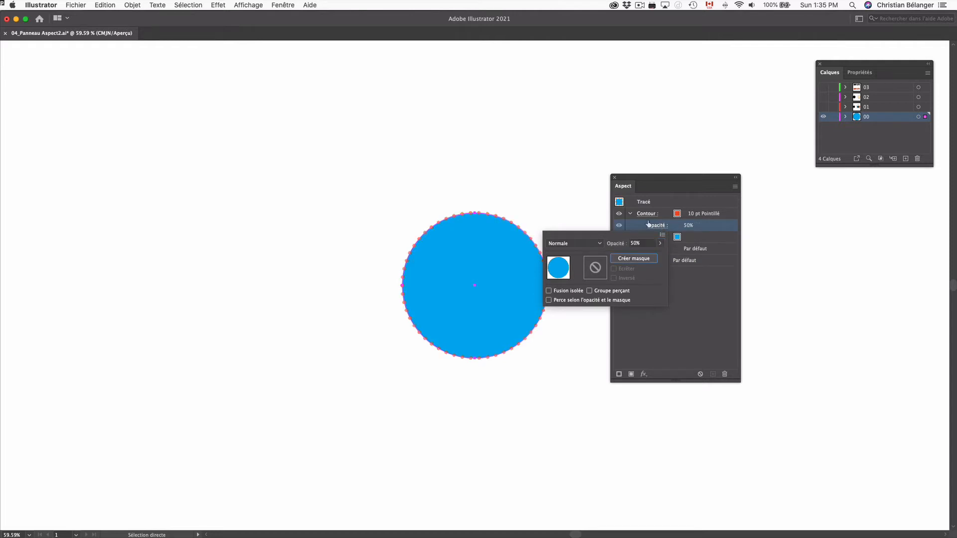
{"action": "left_click", "coordinate": [585, 244]}
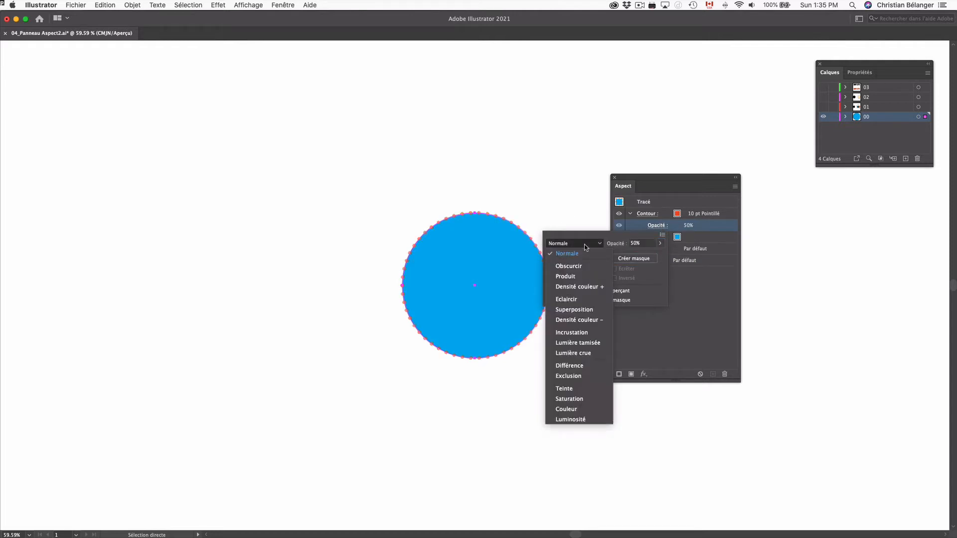
{"action": "left_click", "coordinate": [569, 277]}
{"action": "left_click", "coordinate": [661, 335]}
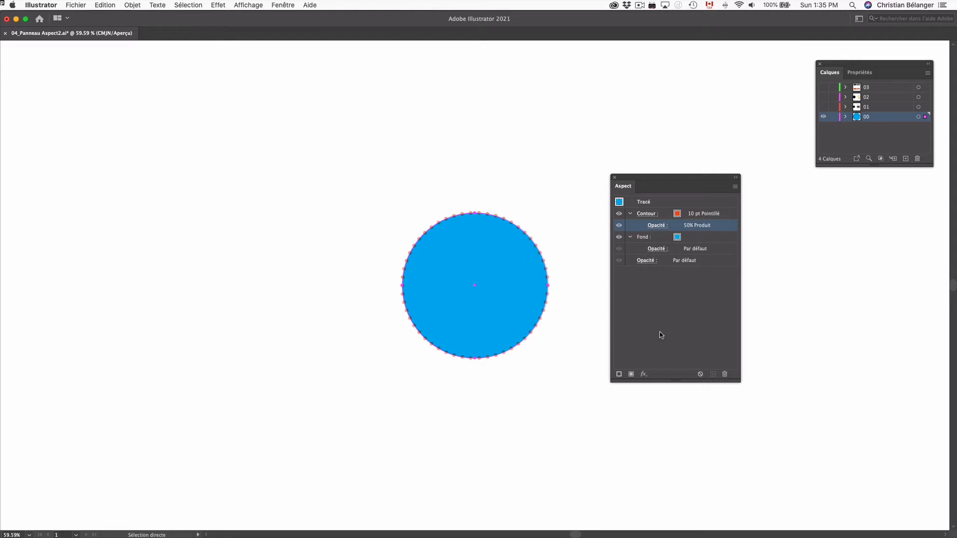
{"action": "left_click", "coordinate": [661, 335]}
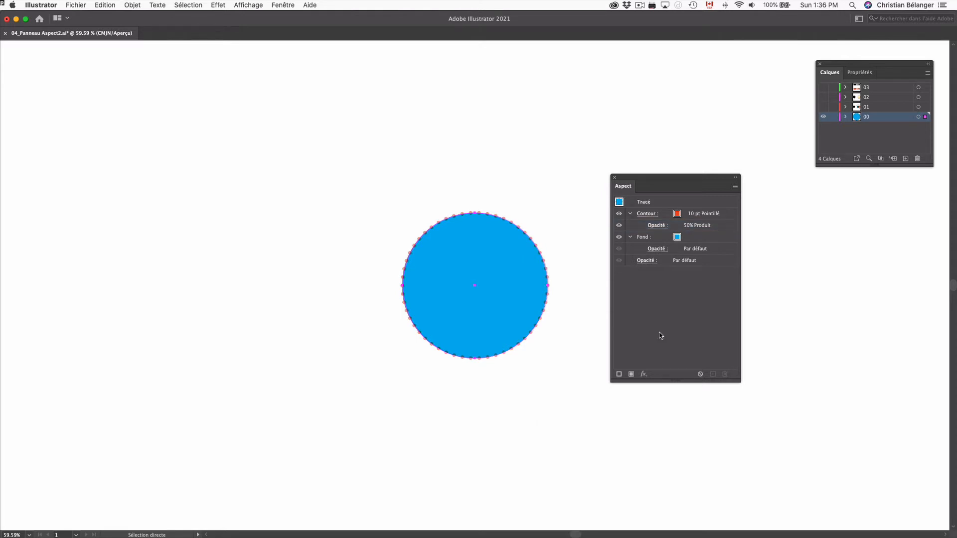
Apply an Ombre portée effect to the whole circle, keeping Produit mode and 75% opacity.
{"action": "left_click", "coordinate": [644, 375]}
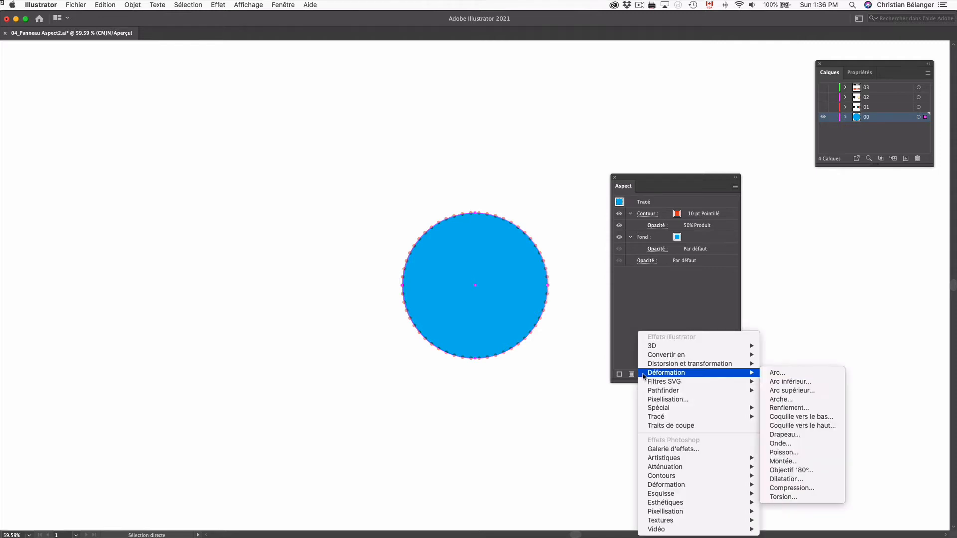
{"action": "mouse_move", "coordinate": [654, 408]}
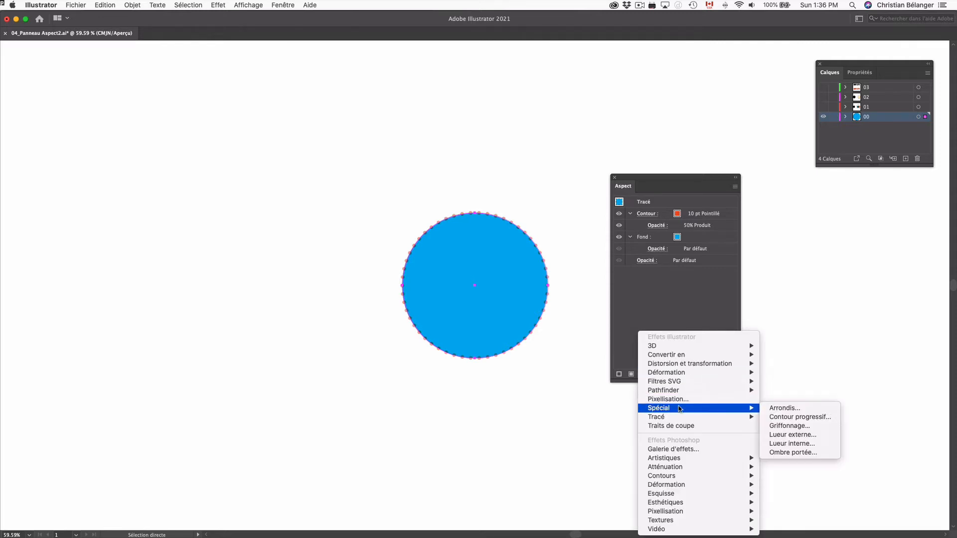
{"action": "left_click", "coordinate": [796, 453]}
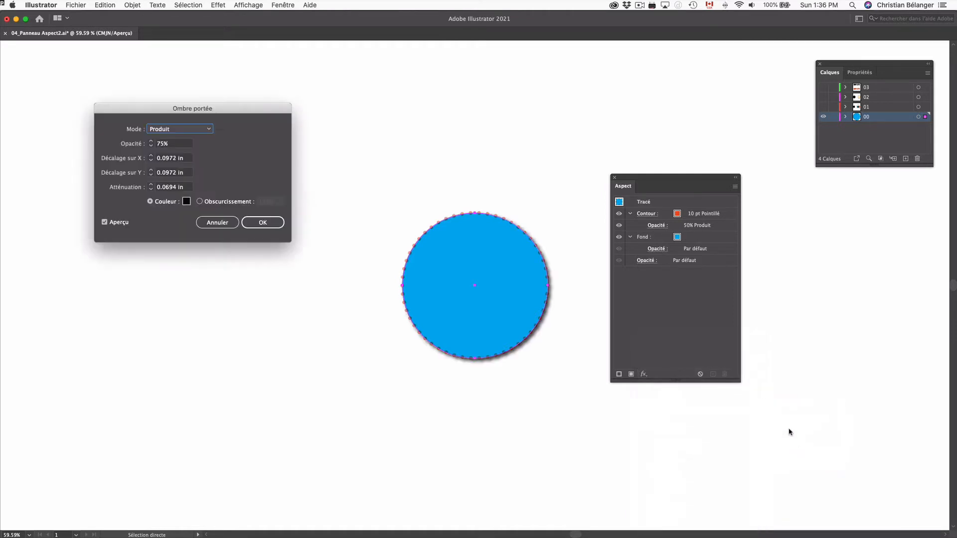
{"action": "left_click", "coordinate": [265, 223]}
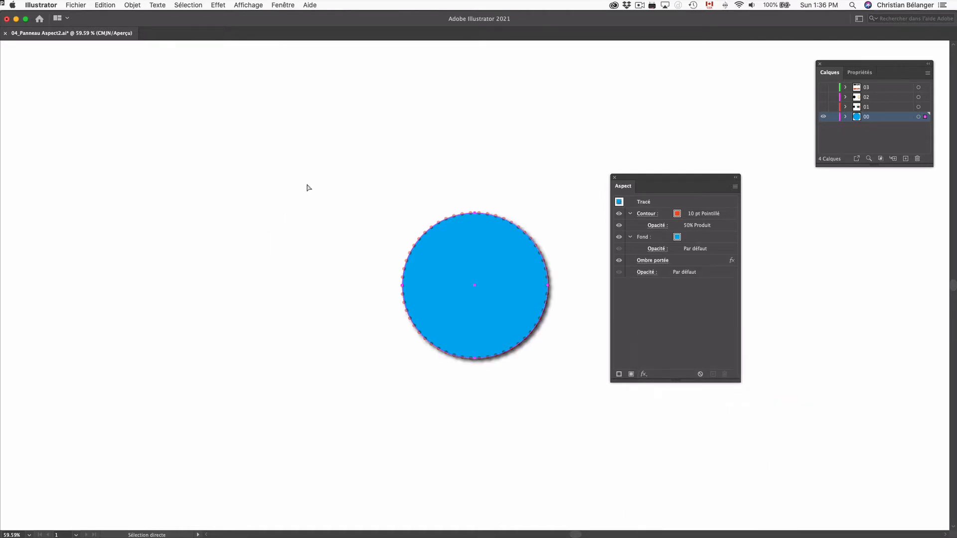
Toggle the visibility of the drop shadow and the fill off and on, and hide the stroke's opacity setting.
{"action": "left_click", "coordinate": [619, 260]}
{"action": "left_click", "coordinate": [619, 260]}
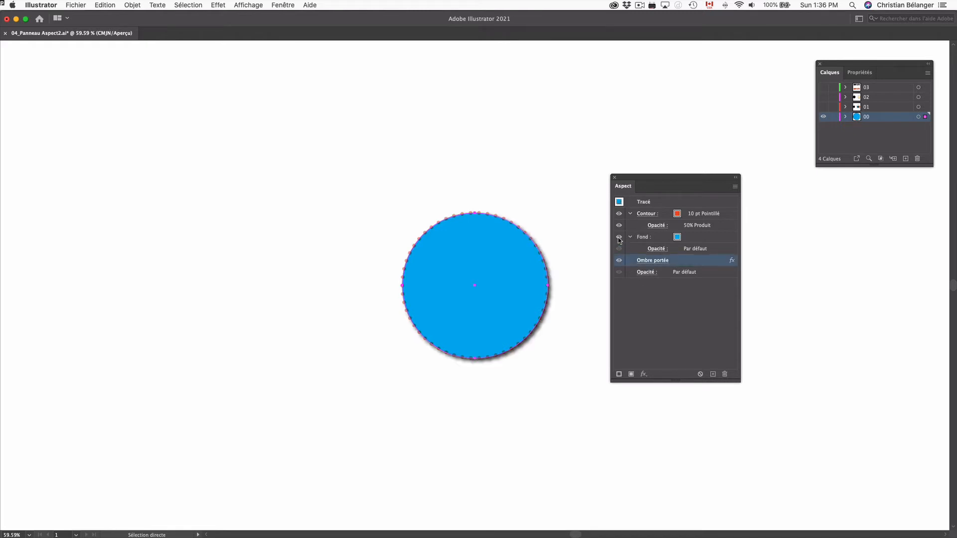
{"action": "left_click", "coordinate": [619, 237]}
{"action": "left_click", "coordinate": [619, 237]}
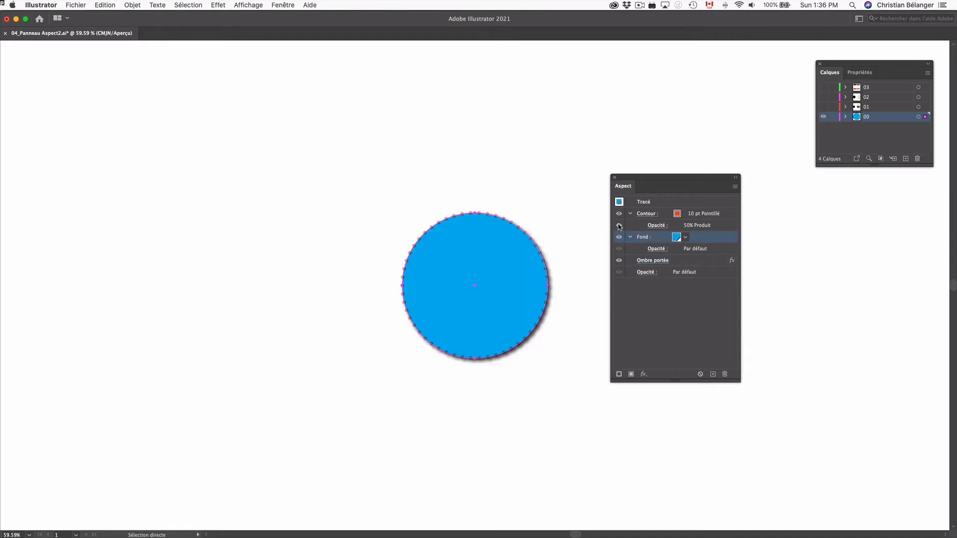
{"action": "left_click", "coordinate": [619, 226]}
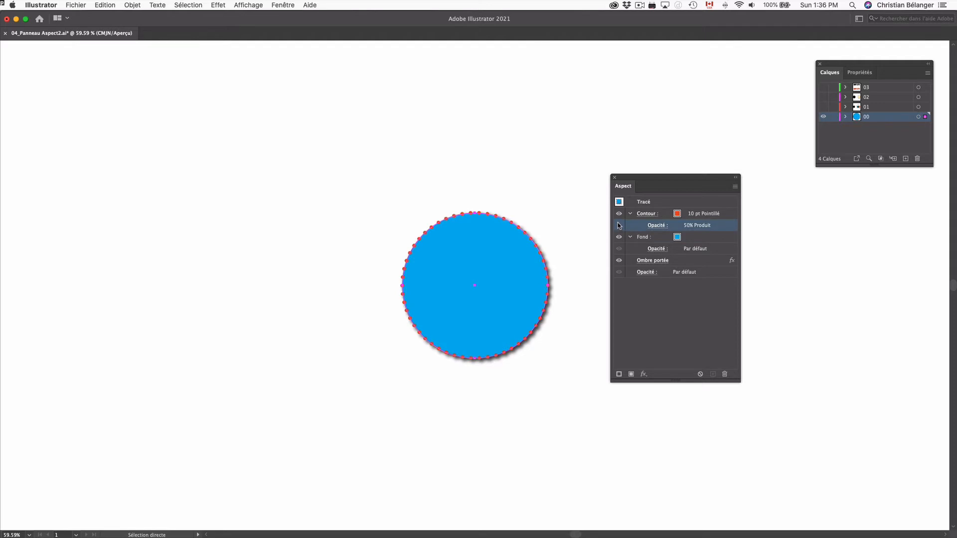
Delete the drop shadow effect and the stroke's opacity setting from the circle's appearance.
{"action": "left_click", "coordinate": [690, 261]}
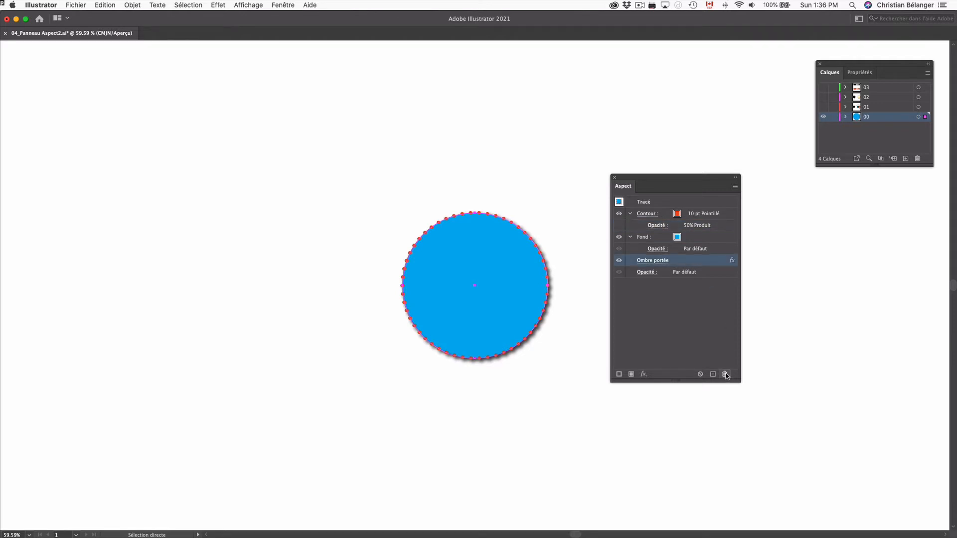
{"action": "left_click", "coordinate": [725, 374]}
{"action": "left_click", "coordinate": [716, 226]}
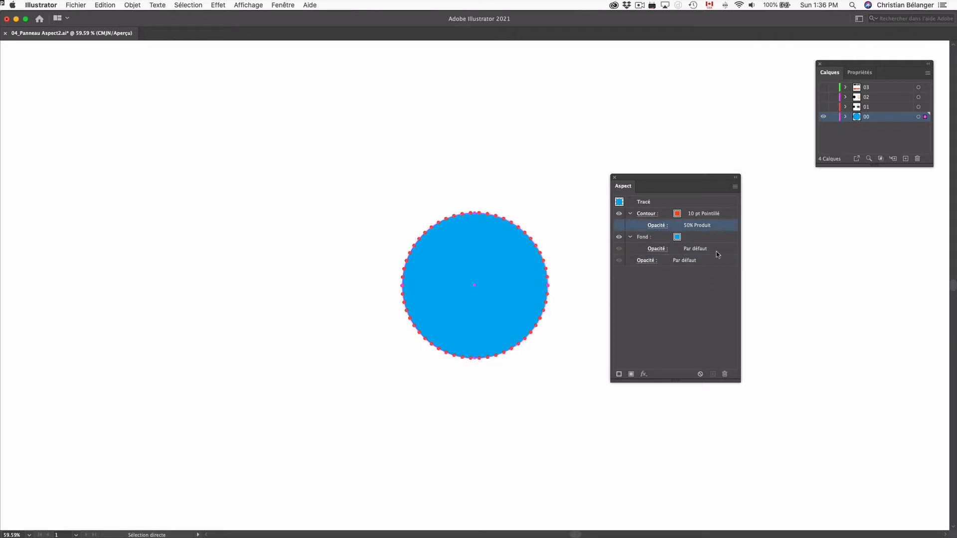
{"action": "left_click", "coordinate": [725, 373]}
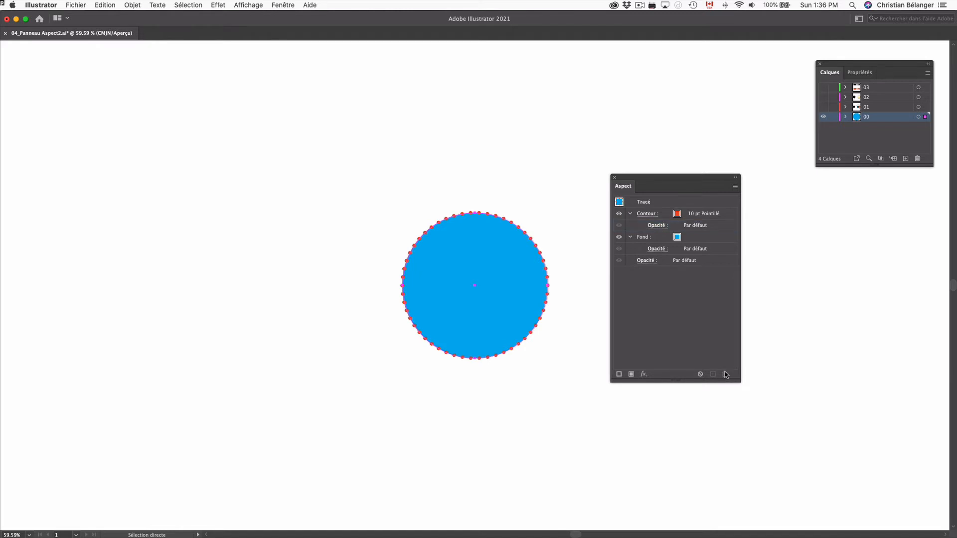
Try placing the fill above the dotted stroke in the circle's appearance order, and undo the move.
{"action": "key", "text": "super+1"}
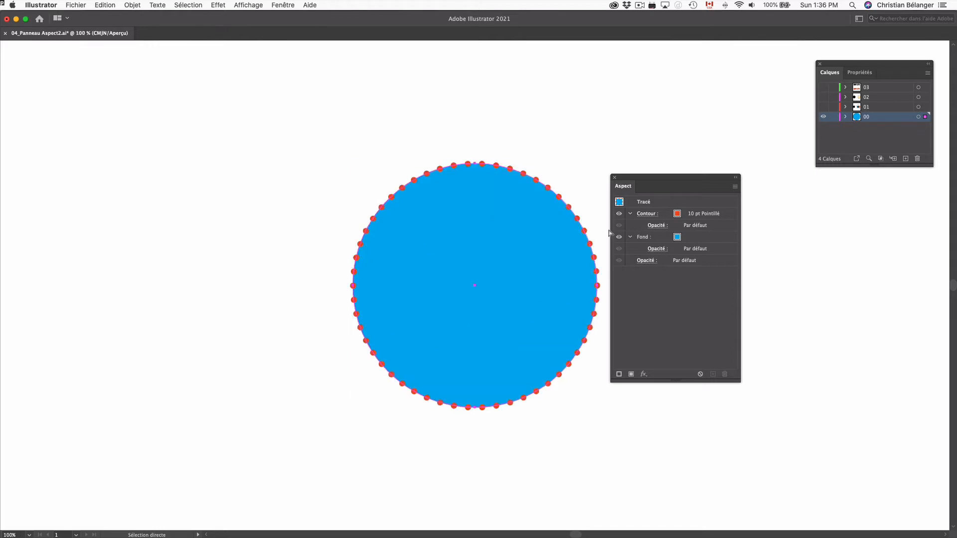
{"action": "left_click_drag", "start_coordinate": [643, 238], "coordinate": [650, 213]}
{"action": "key", "text": "super+z"}
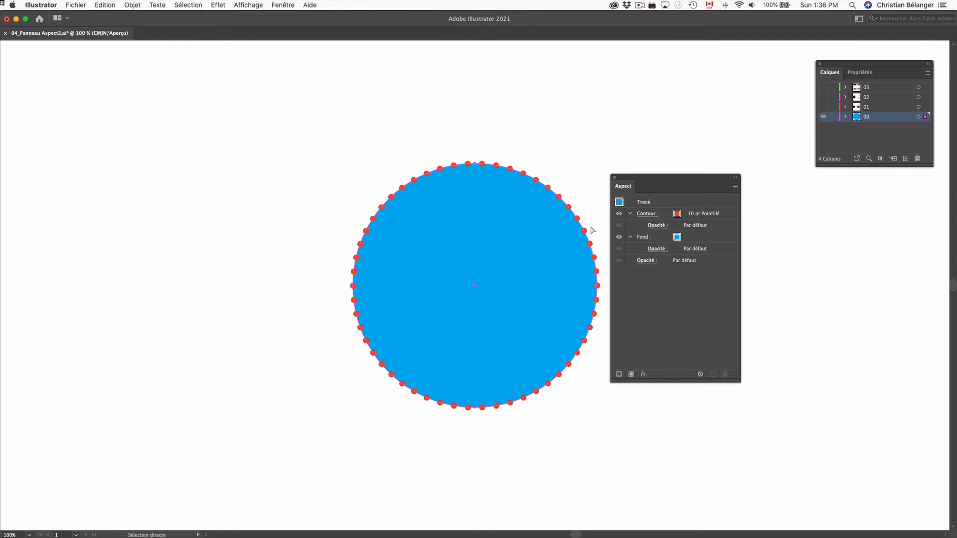
Add a second stroke to the circle and make the lower of the two strokes 50 pt and green.
{"action": "left_click", "coordinate": [619, 375]}
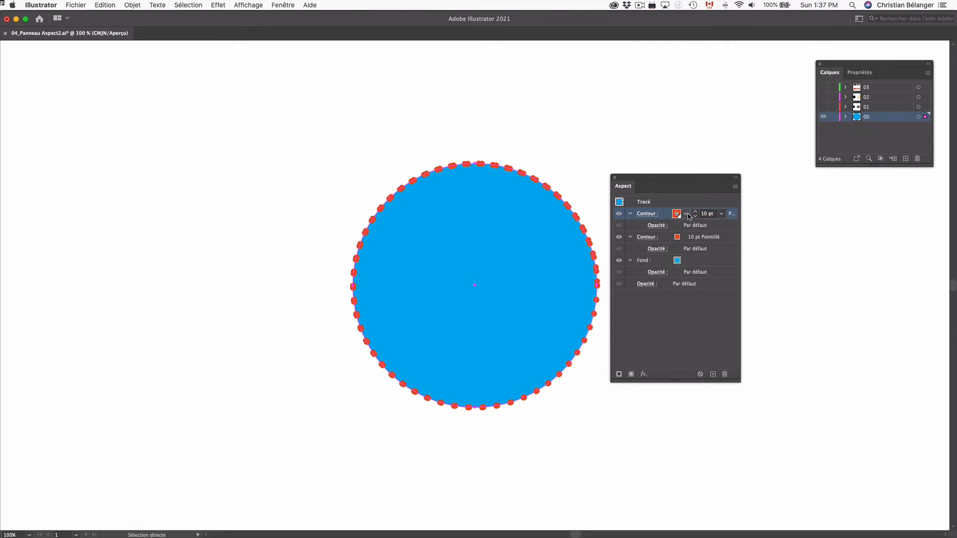
{"action": "left_click", "coordinate": [712, 239]}
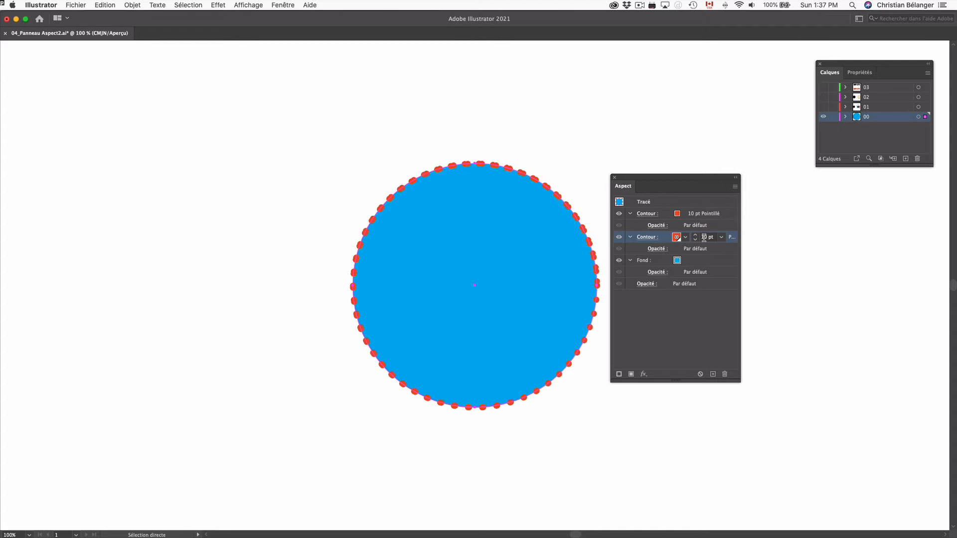
{"action": "left_click_drag", "start_coordinate": [705, 238], "coordinate": [691, 239]}
{"action": "type", "text": "5"}
{"action": "key", "text": "Return"}
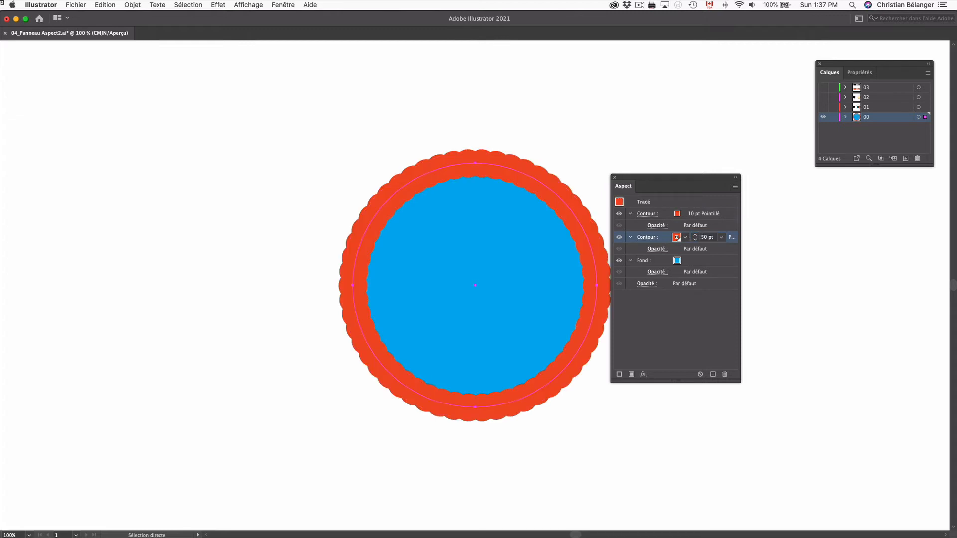
{"action": "left_click", "coordinate": [686, 238]}
{"action": "left_click", "coordinate": [620, 255]}
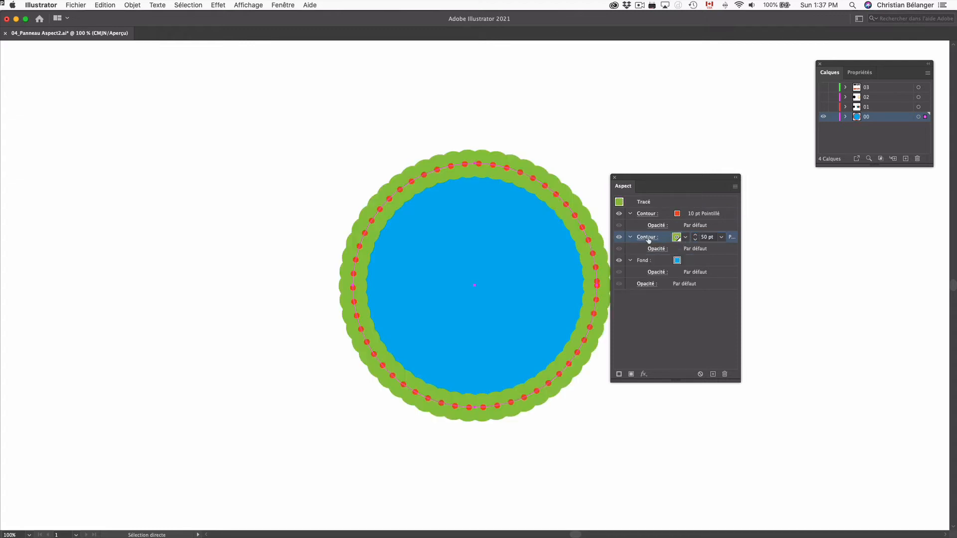
Give the green stroke butt caps and mitre joins, and turn off its Pointillé option to make it solid.
{"action": "left_click", "coordinate": [650, 239]}
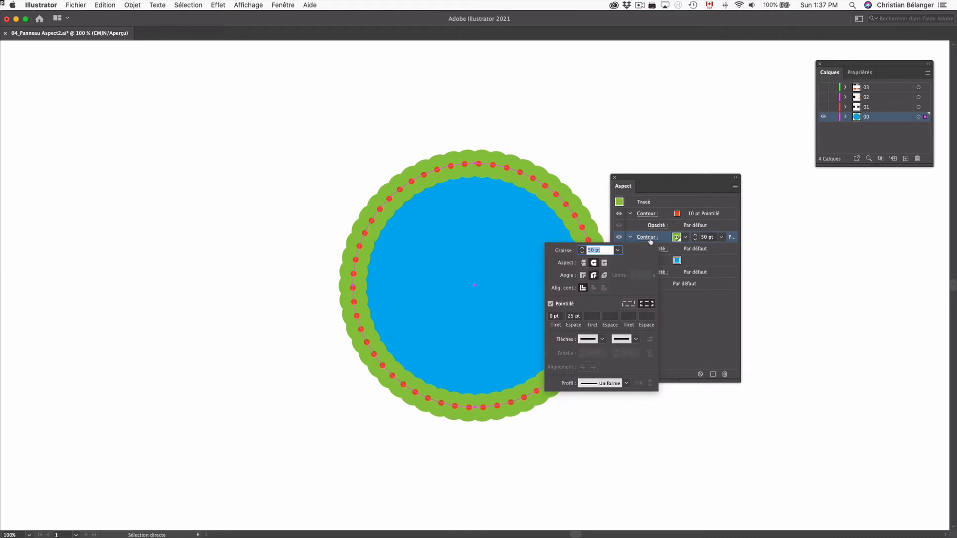
{"action": "left_click", "coordinate": [583, 263]}
{"action": "left_click", "coordinate": [550, 304]}
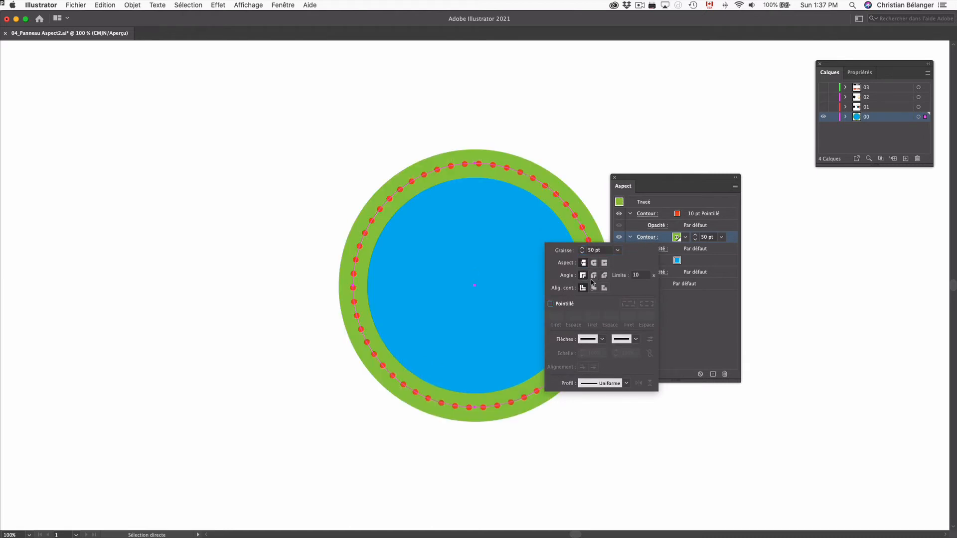
Add a dark red second fill to the circle and stack both fills above the strokes, with the blue fill on top.
{"action": "left_click", "coordinate": [698, 325]}
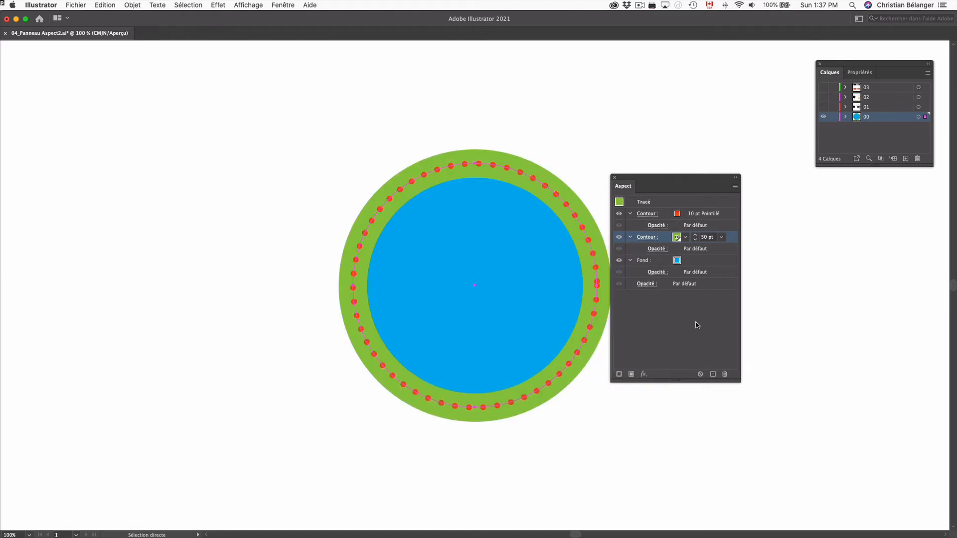
{"action": "left_click", "coordinate": [632, 375]}
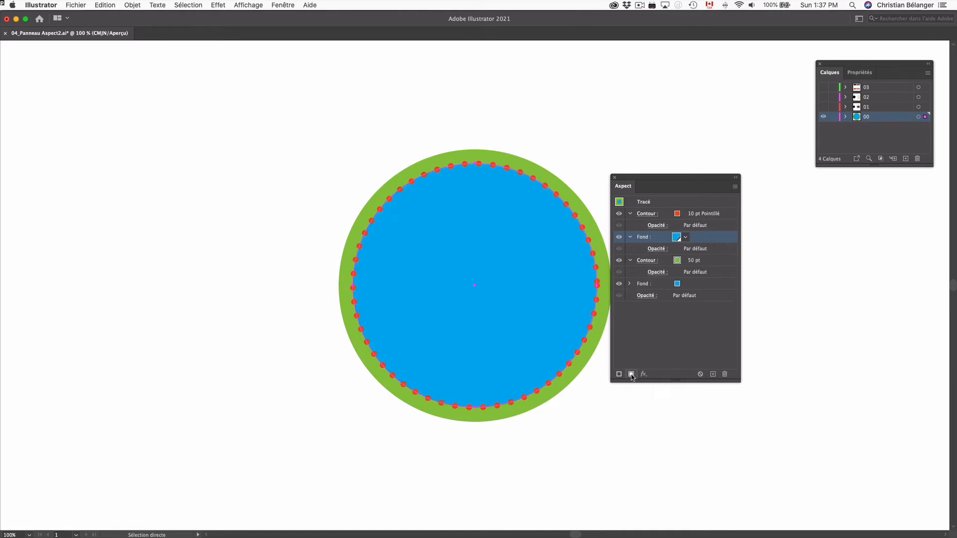
{"action": "left_click", "coordinate": [685, 237]}
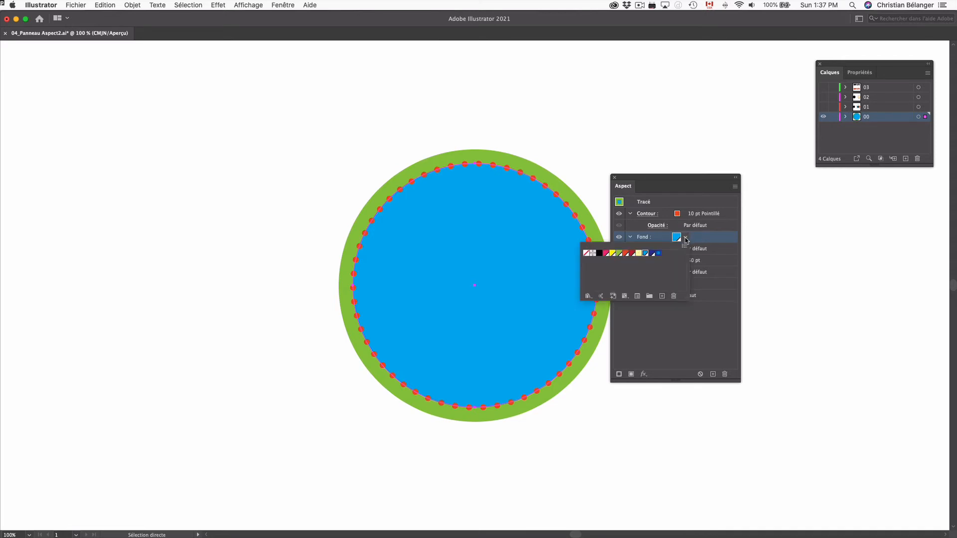
{"action": "left_click", "coordinate": [632, 253]}
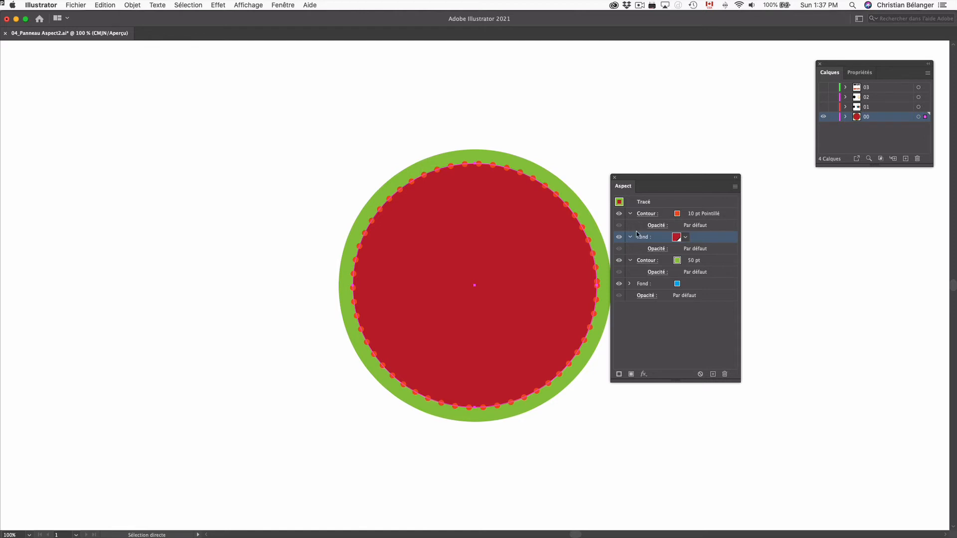
{"action": "left_click_drag", "start_coordinate": [642, 239], "coordinate": [645, 213]}
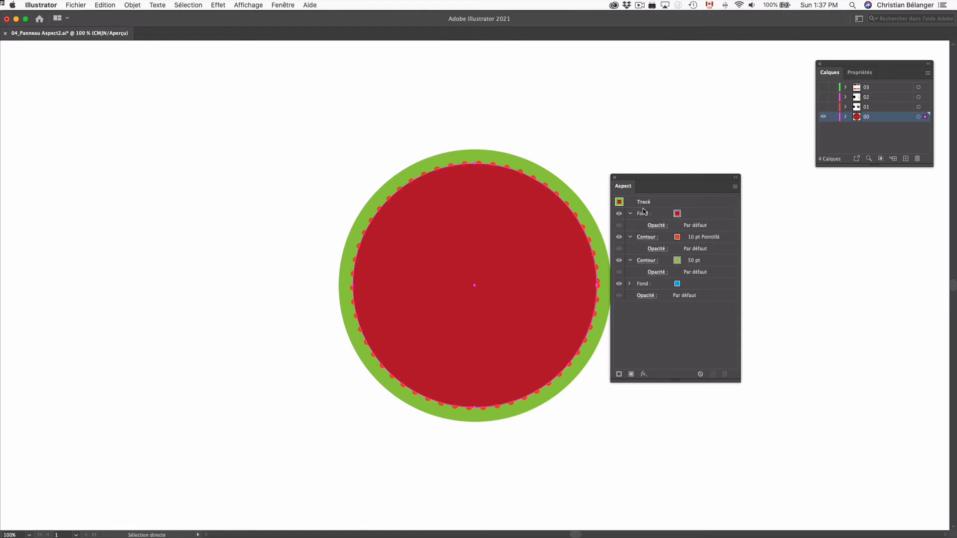
{"action": "left_click_drag", "start_coordinate": [645, 288], "coordinate": [647, 210]}
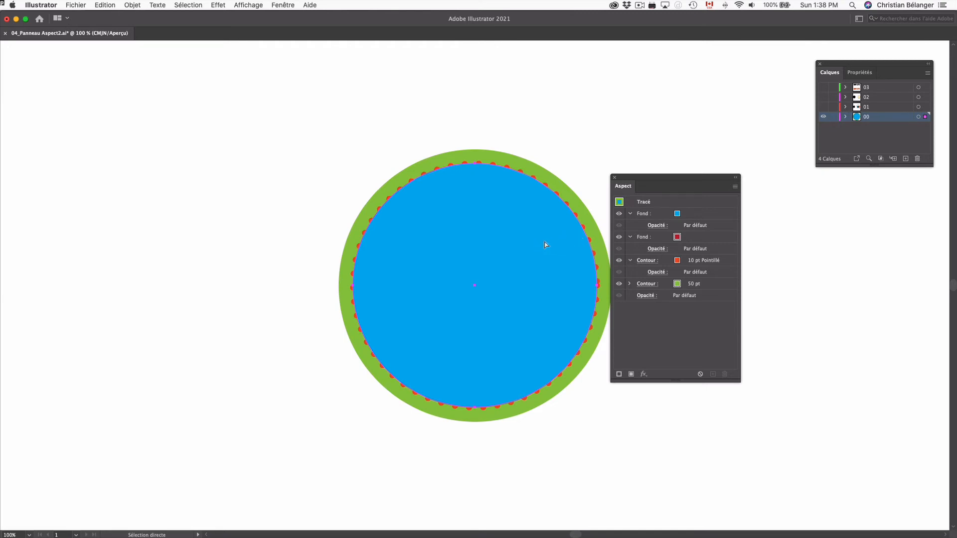
Apply a Transformation effect to the circle's blue fill with a horizontal move of 0.875 in.
{"action": "left_click", "coordinate": [645, 216]}
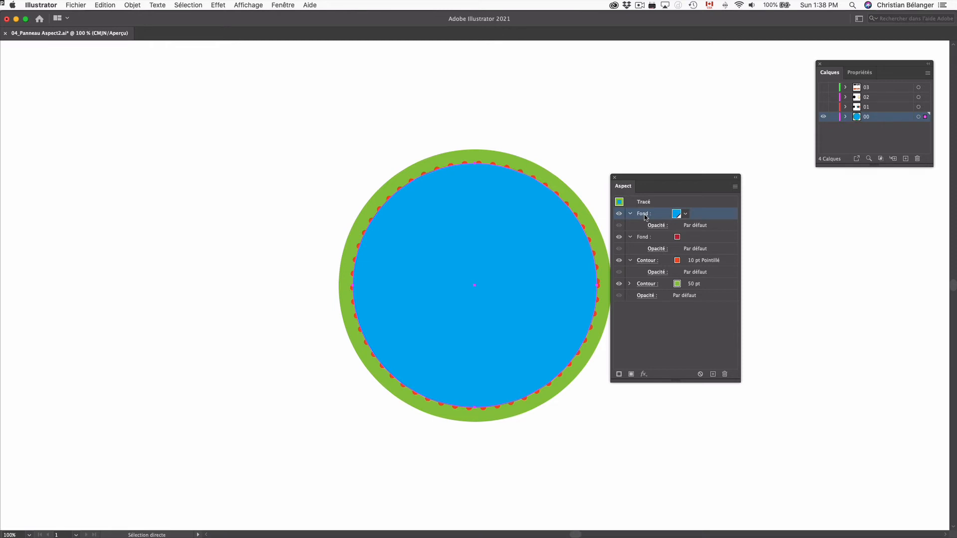
{"action": "left_click", "coordinate": [644, 374]}
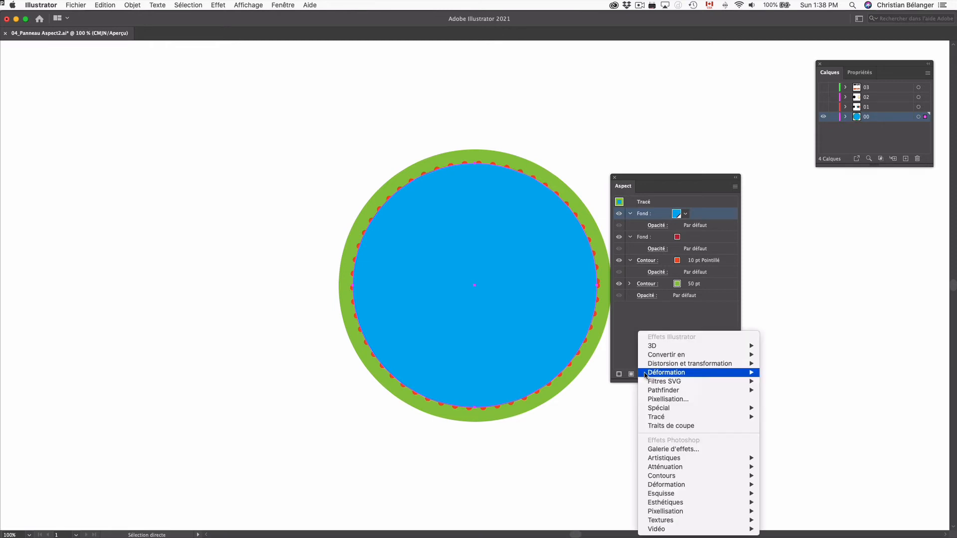
{"action": "mouse_move", "coordinate": [648, 367]}
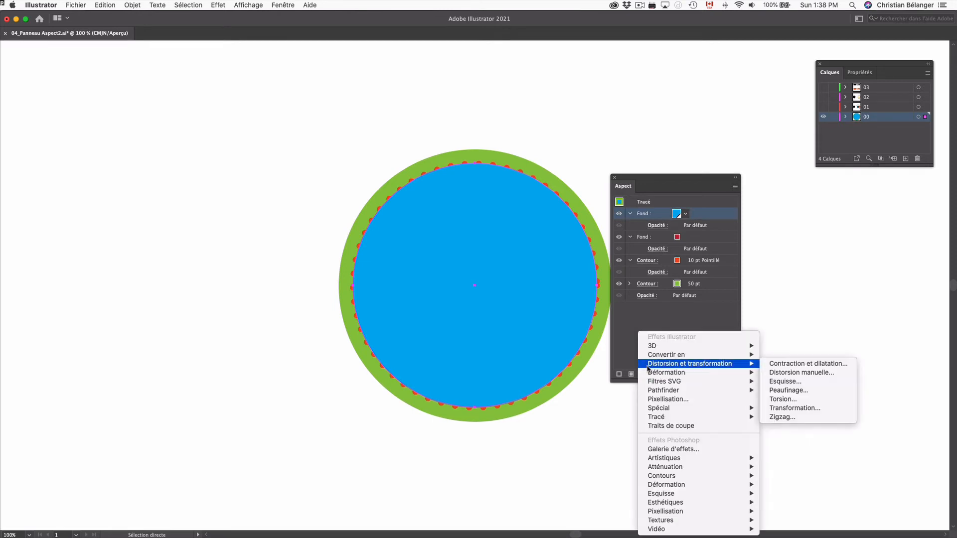
{"action": "left_click", "coordinate": [799, 409]}
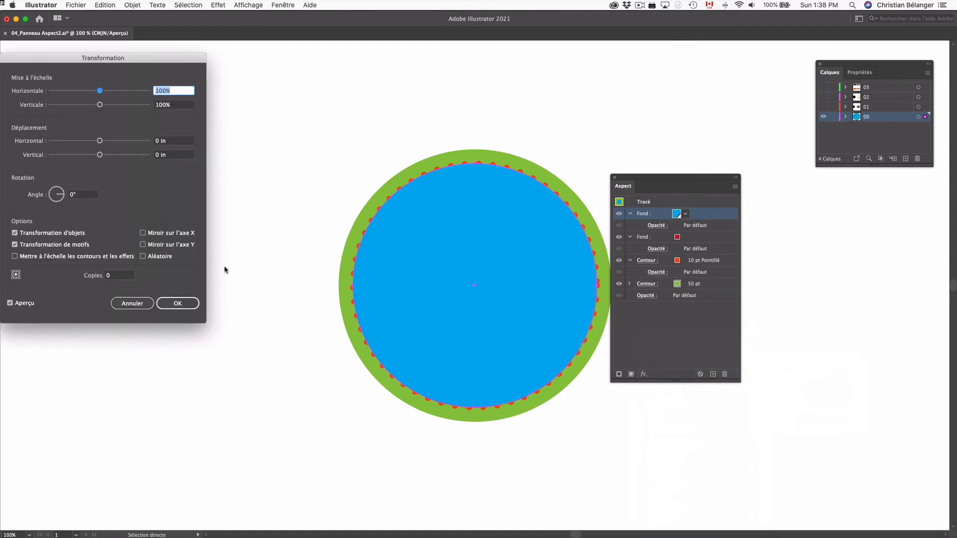
{"action": "left_click", "coordinate": [113, 142]}
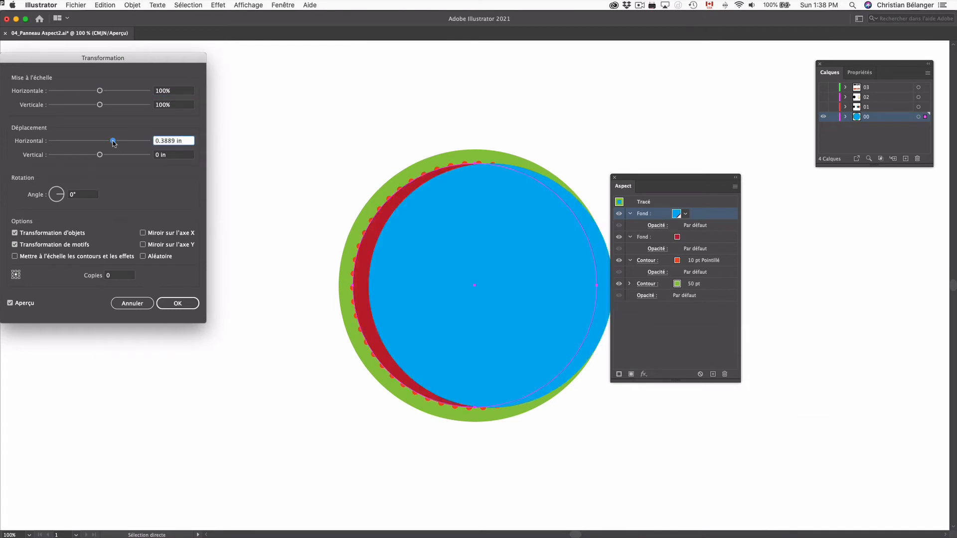
{"action": "left_click_drag", "start_coordinate": [114, 142], "coordinate": [131, 142]}
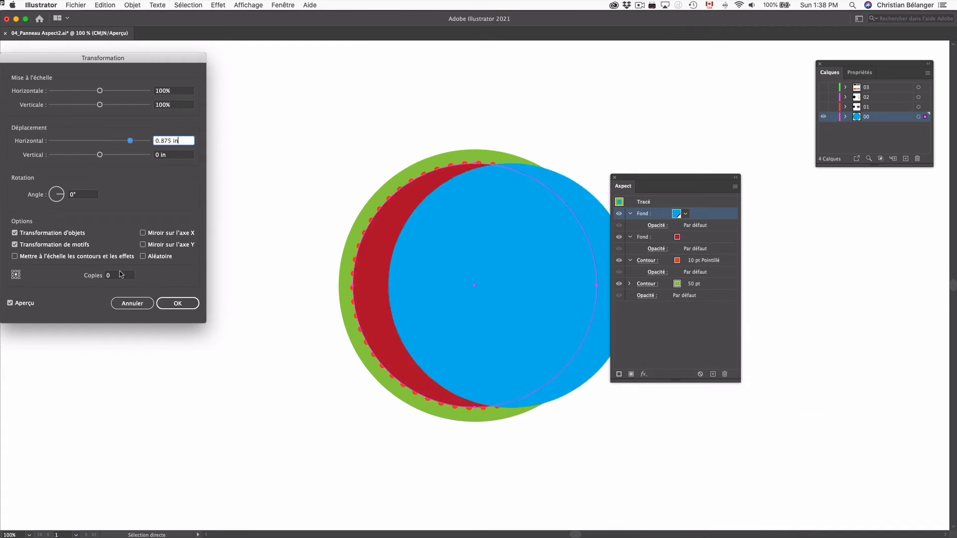
{"action": "left_click", "coordinate": [174, 303]}
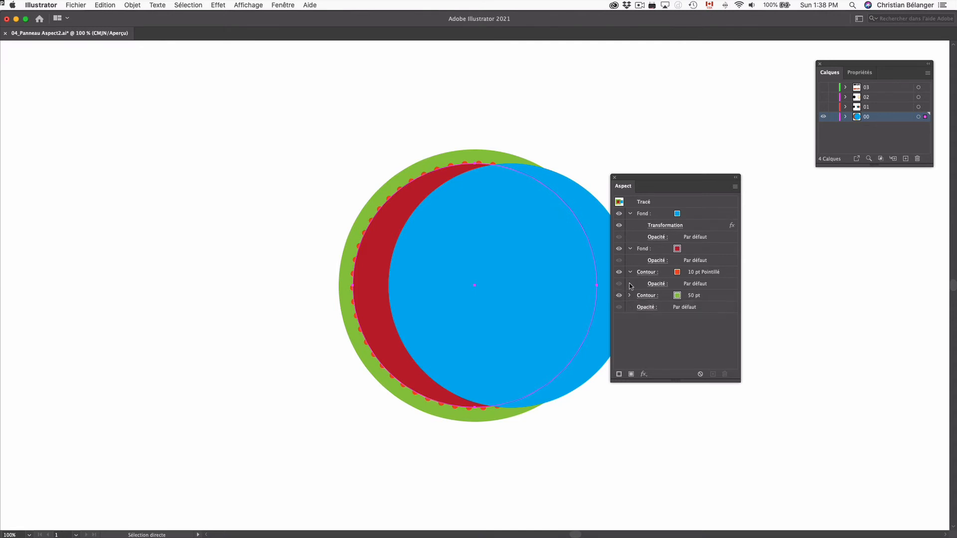
Start a Transformation effect on the dotted stroke with 150% scaling both ways, moved -0.6111 in horizontally and -0.5833 in vertically.
{"action": "left_click", "coordinate": [712, 274]}
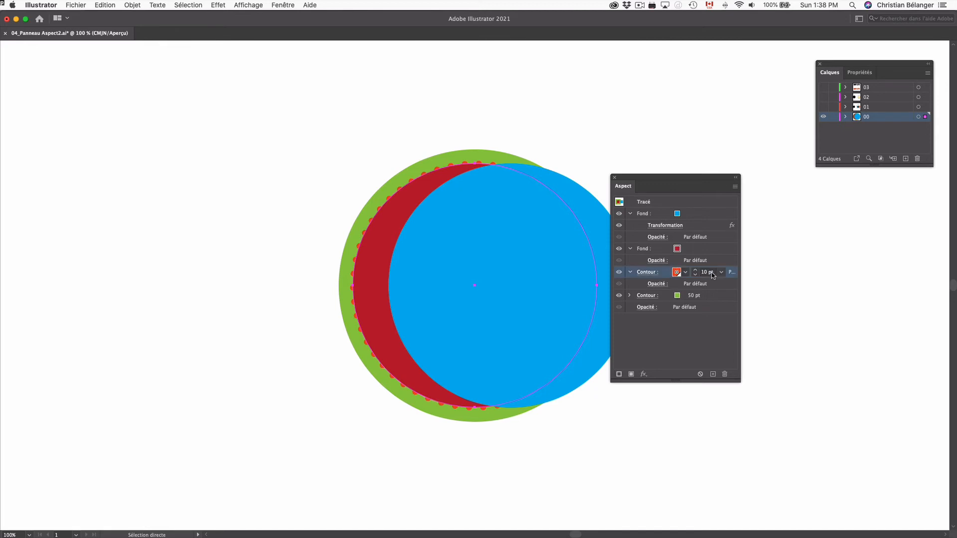
{"action": "left_click", "coordinate": [645, 375]}
{"action": "mouse_move", "coordinate": [657, 367]}
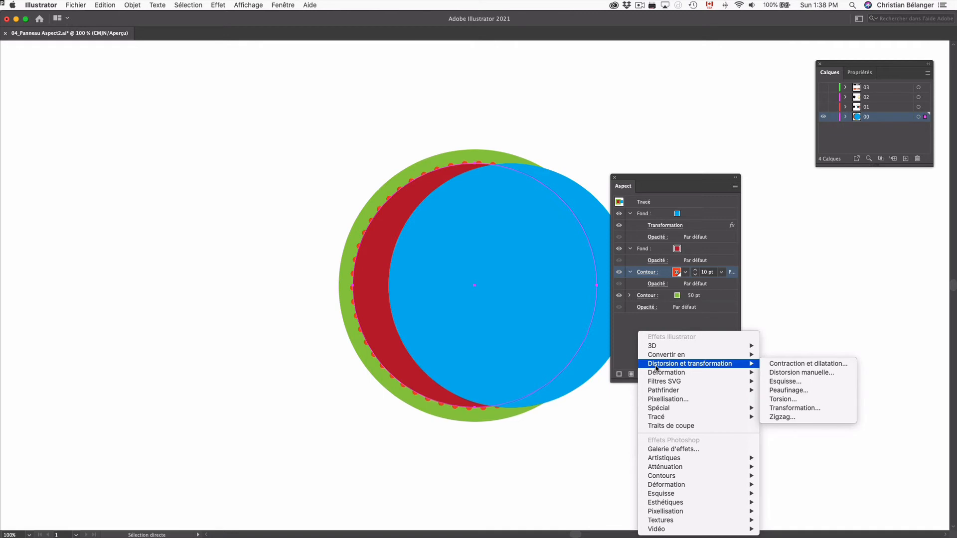
{"action": "left_click", "coordinate": [788, 408]}
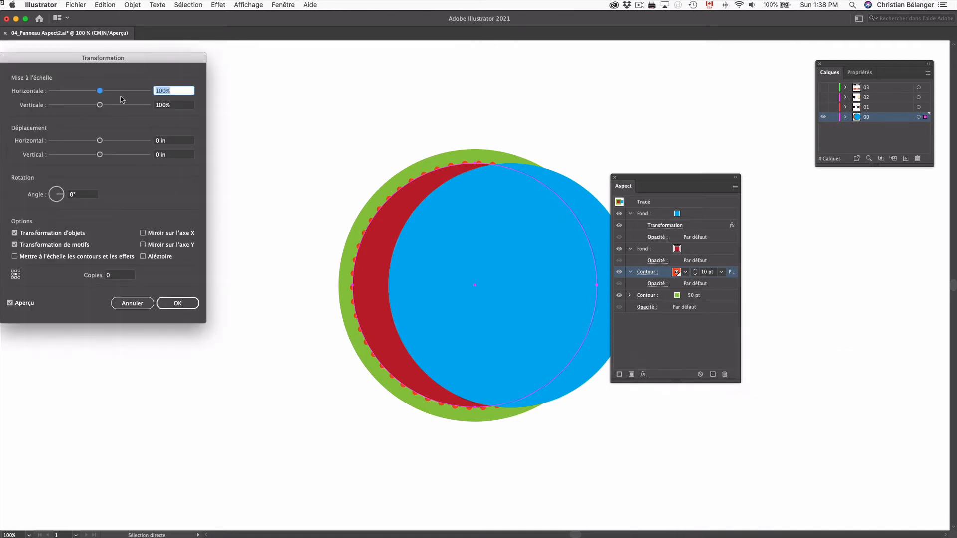
{"action": "type", "text": "150"}
{"action": "key", "text": "Tab"}
{"action": "type", "text": "150"}
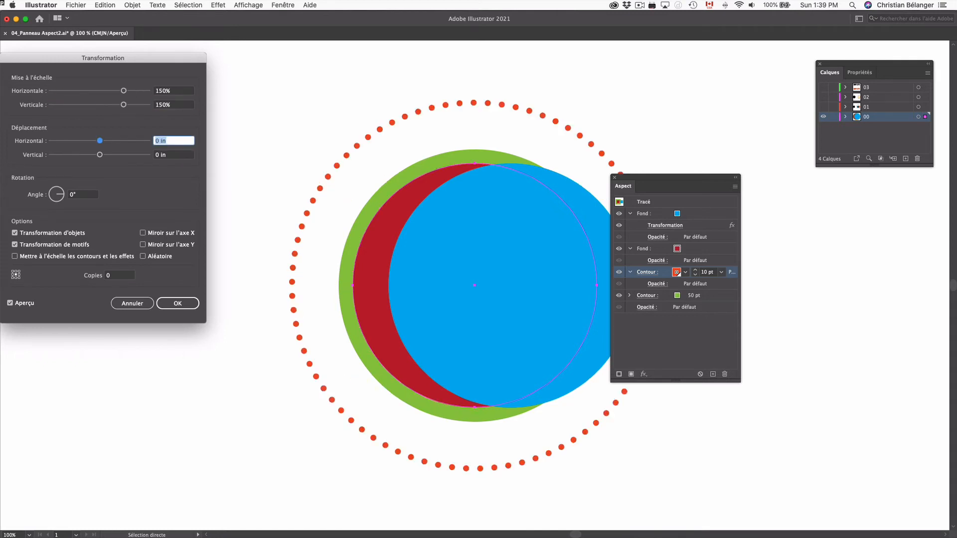
{"action": "left_click", "coordinate": [78, 141]}
{"action": "left_click", "coordinate": [79, 155]}
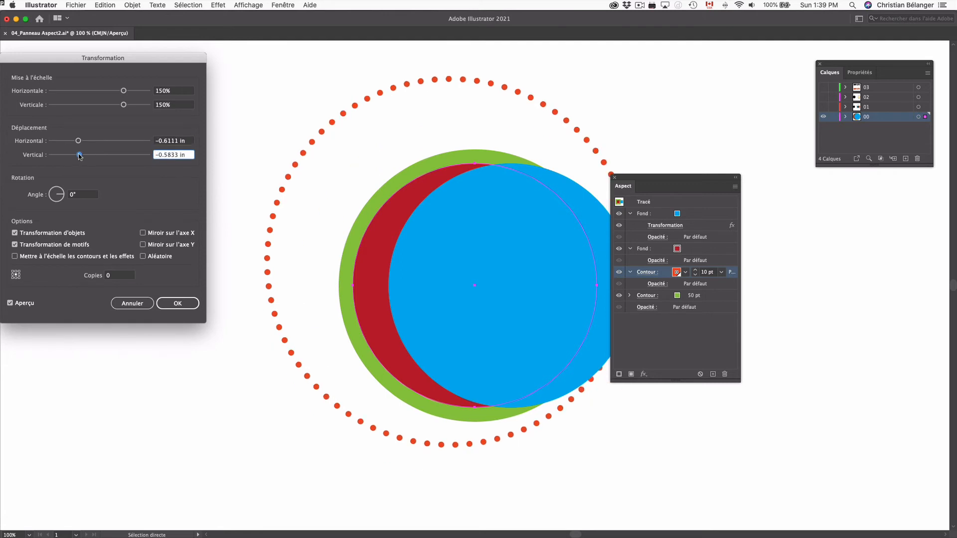
Set the dotted stroke's vertical scale to 100% and its rotation angle to 286°, and apply the Transformation effect.
{"action": "left_click", "coordinate": [131, 107]}
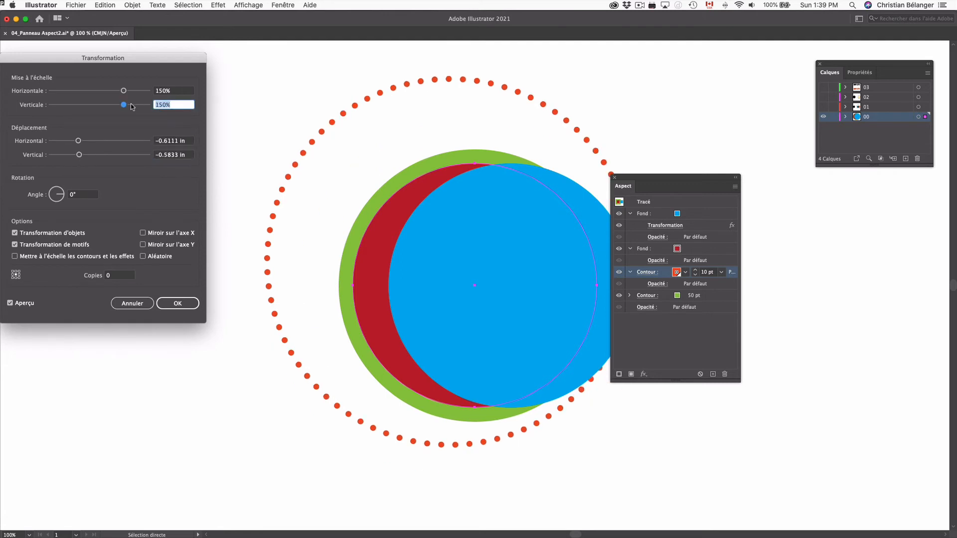
{"action": "type", "text": "100"}
{"action": "key", "text": "Tab"}
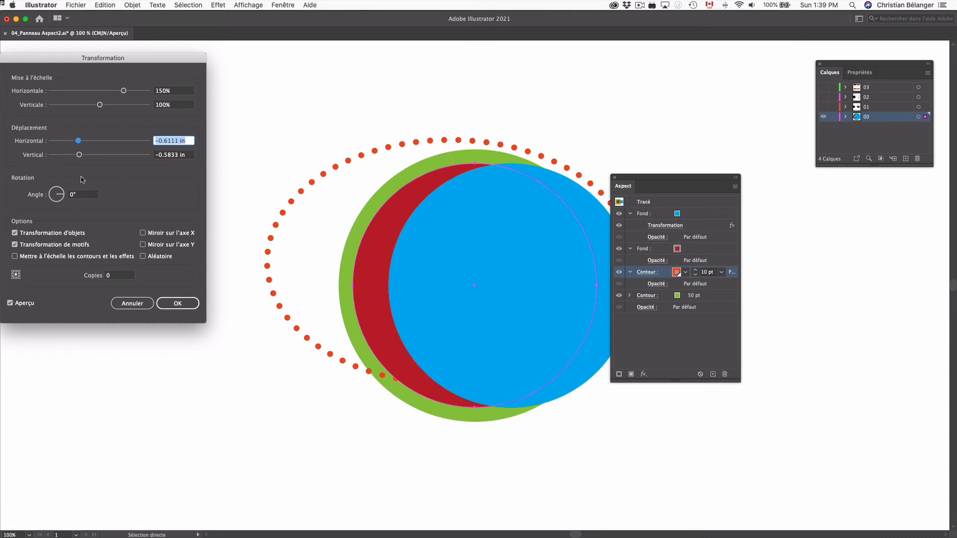
{"action": "left_click", "coordinate": [59, 202]}
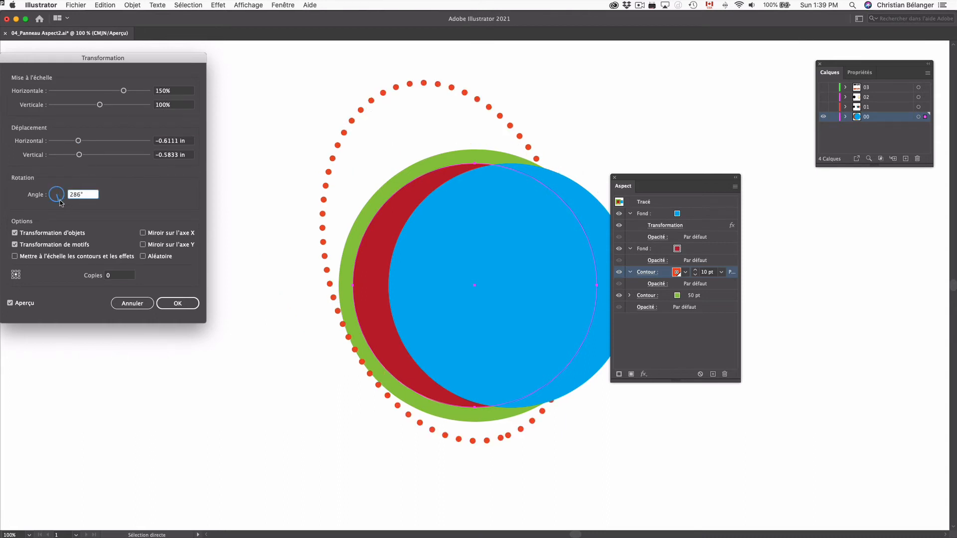
{"action": "left_click", "coordinate": [185, 304]}
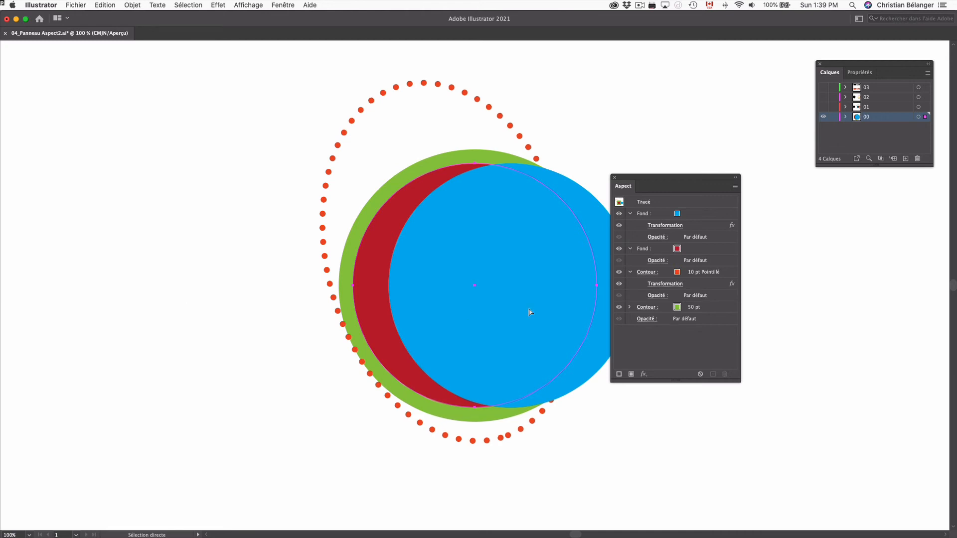
Apply a Zigzag effect with rounded points (Arrondi) to the circle's blue fill.
{"action": "left_click", "coordinate": [709, 218]}
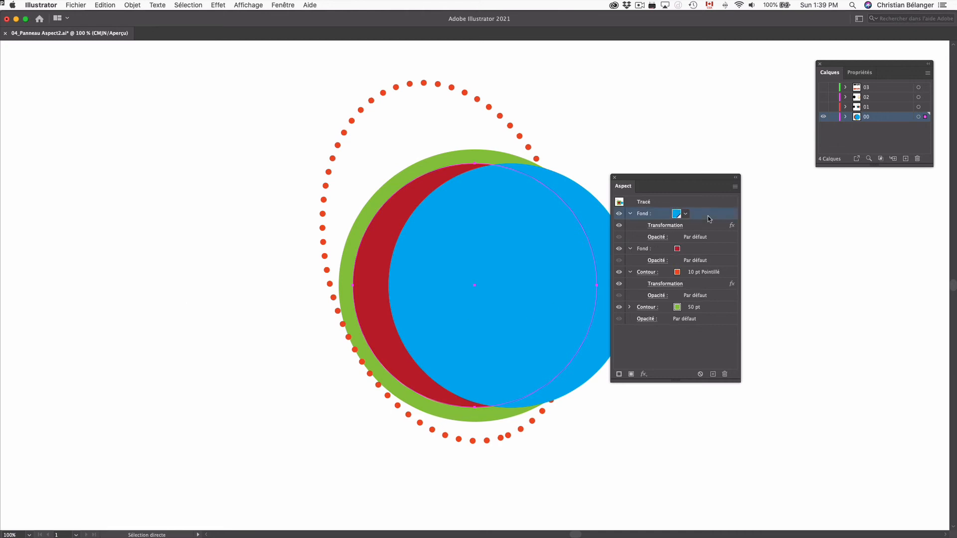
{"action": "left_click", "coordinate": [645, 375]}
{"action": "mouse_move", "coordinate": [649, 368]}
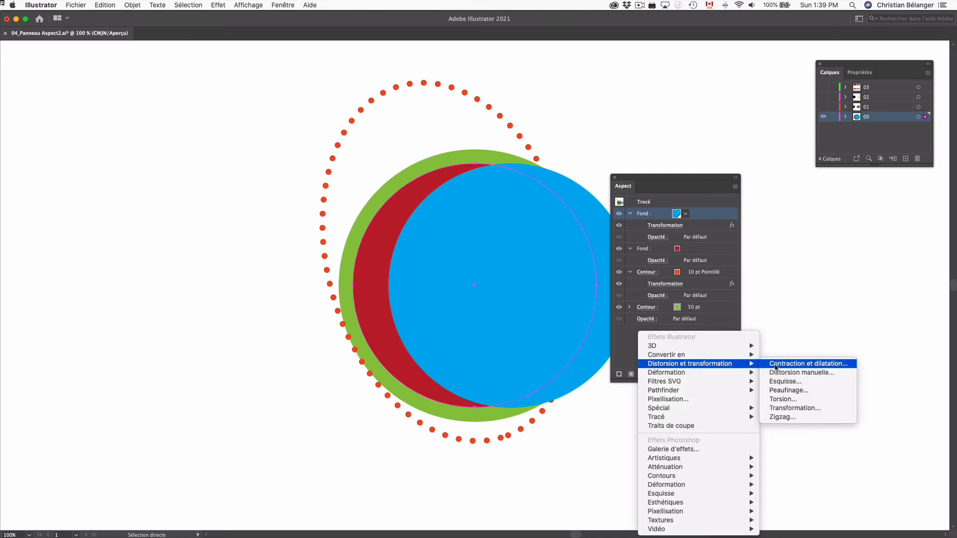
{"action": "left_click", "coordinate": [782, 417]}
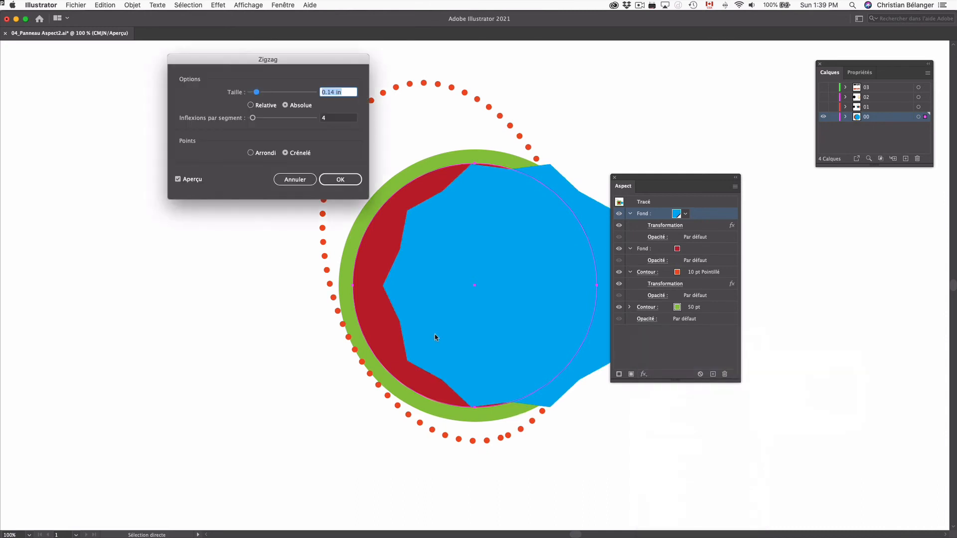
{"action": "left_click", "coordinate": [251, 153]}
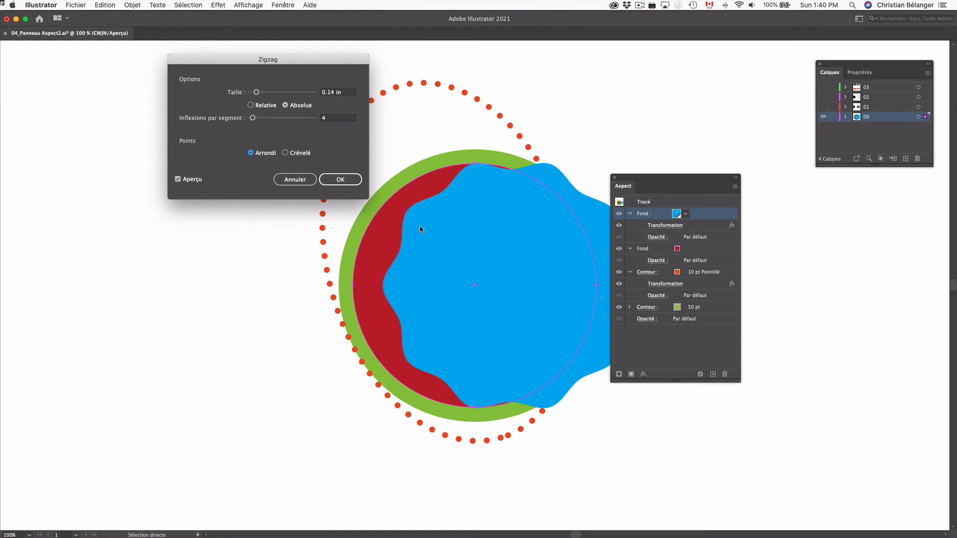
{"action": "left_click", "coordinate": [343, 181]}
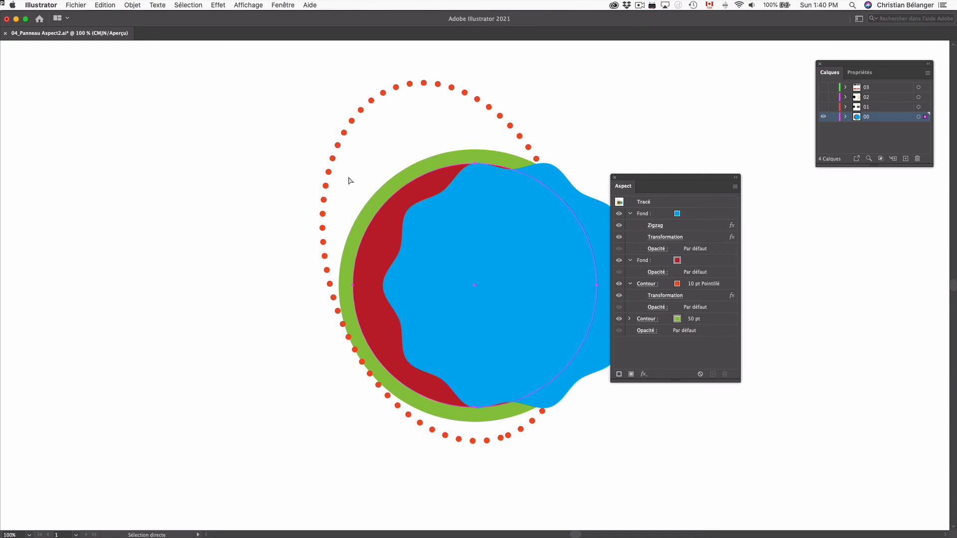
Hide layer 00, show layer 03, and select the black ASPECT text with the Aspect panel moved clear of it.
{"action": "left_click", "coordinate": [824, 117]}
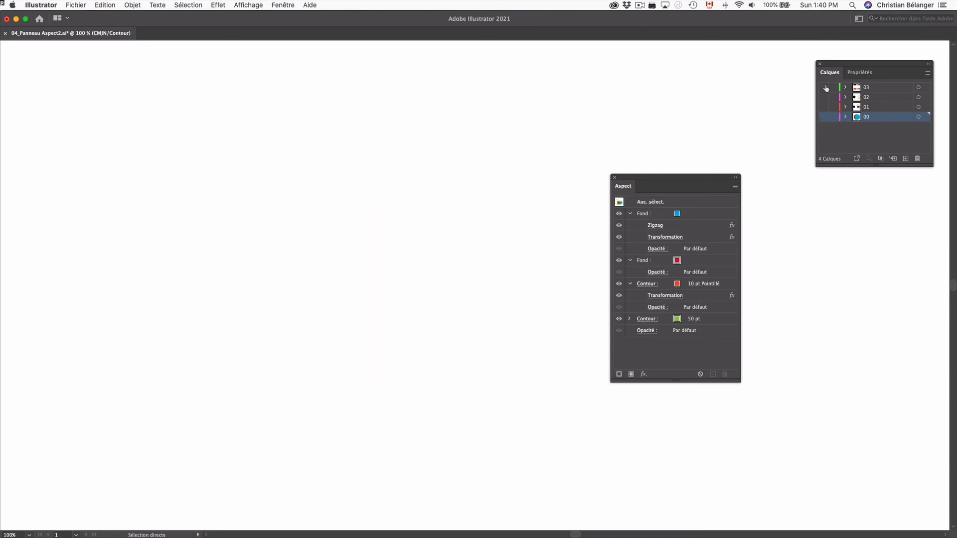
{"action": "left_click", "coordinate": [824, 87]}
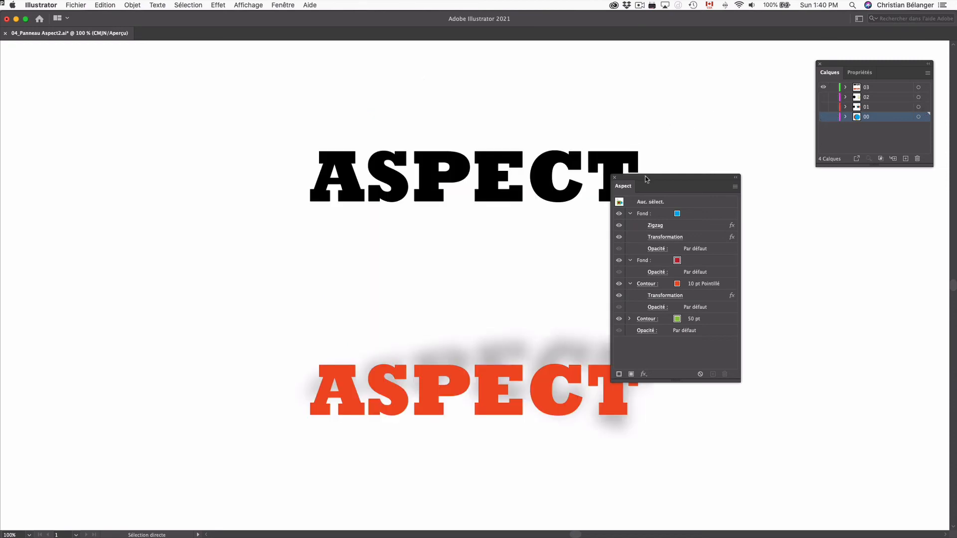
{"action": "left_click_drag", "start_coordinate": [643, 178], "coordinate": [728, 172]}
{"action": "left_click", "coordinate": [549, 183]}
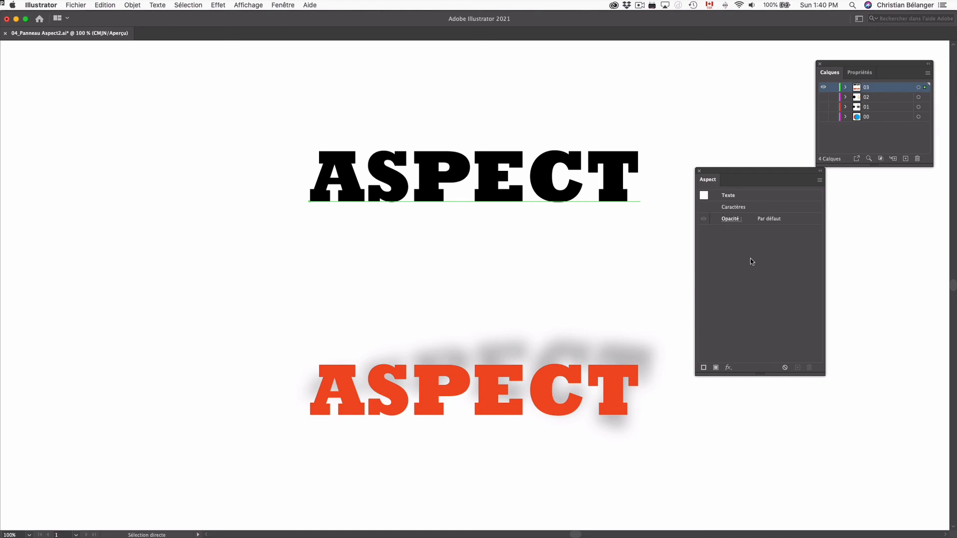
Set the fill of the black ASPECT text's characters to none at the Caractères level.
{"action": "double_click", "coordinate": [737, 208]}
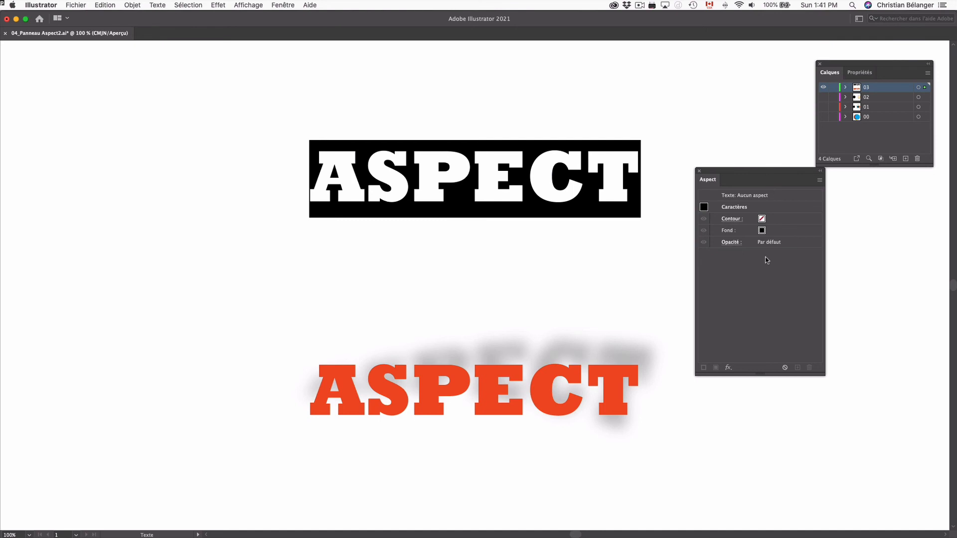
{"action": "left_click", "coordinate": [764, 233]}
{"action": "left_click", "coordinate": [767, 231]}
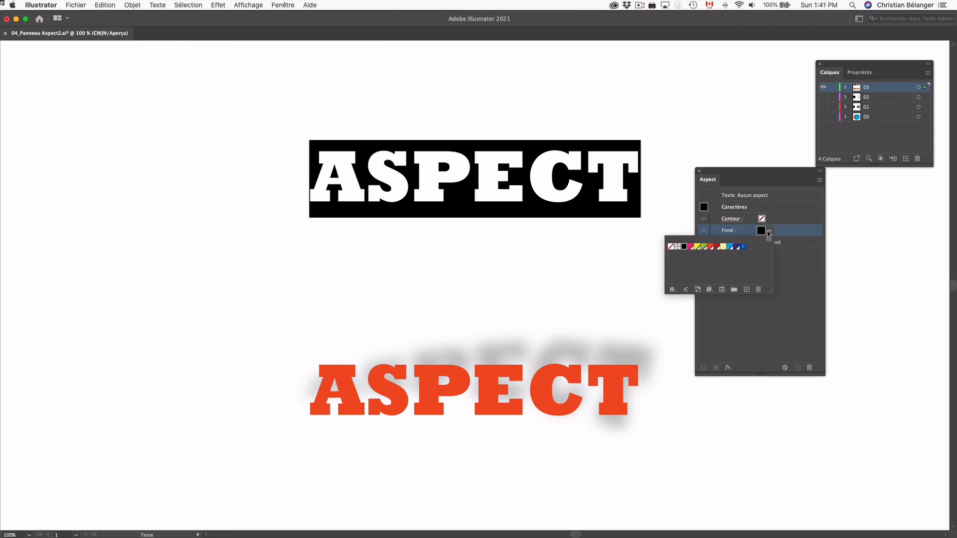
{"action": "left_click", "coordinate": [671, 247]}
{"action": "left_click", "coordinate": [729, 320]}
{"action": "left_click", "coordinate": [752, 315]}
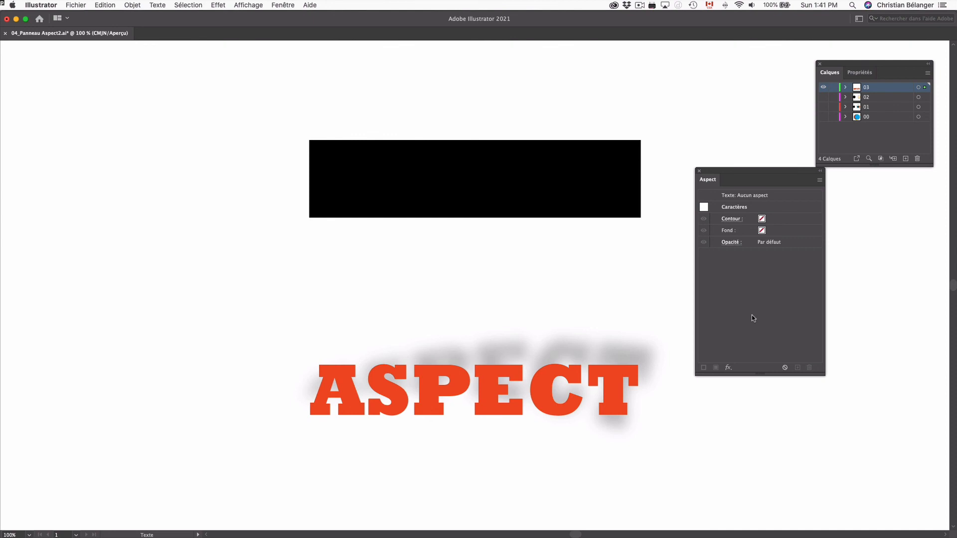
Add a fill to the upper ASPECT text at the Texte level using the yellow pattern swatch with pink dots.
{"action": "left_click", "coordinate": [747, 196]}
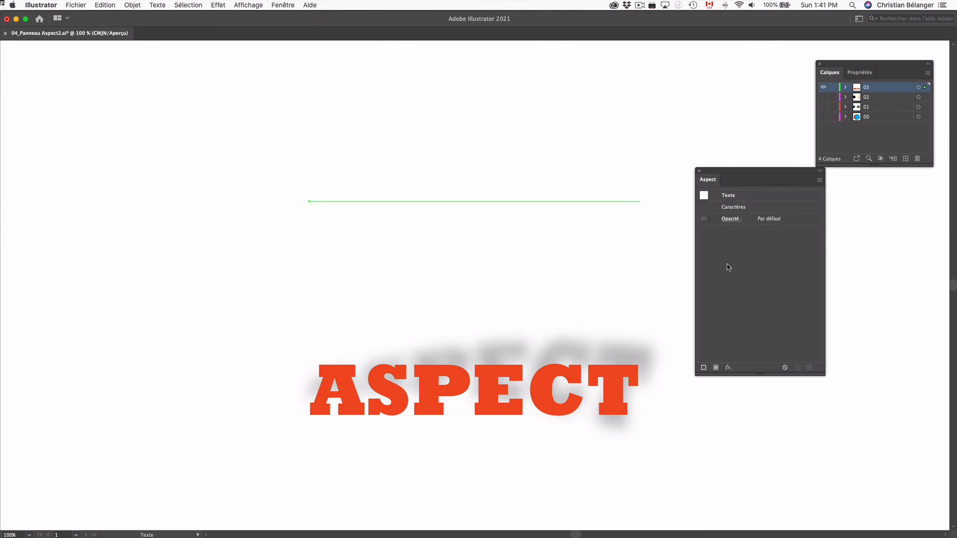
{"action": "left_click", "coordinate": [716, 368]}
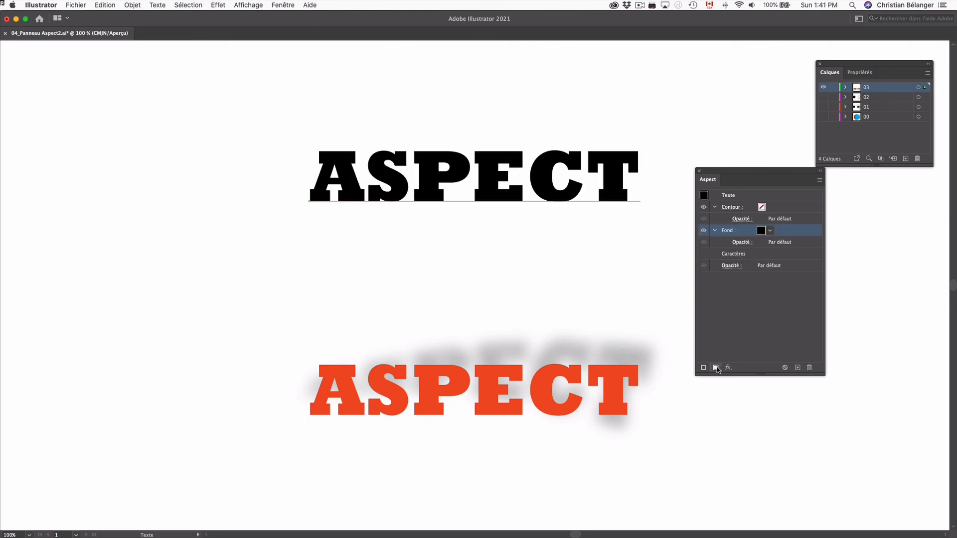
{"action": "left_click", "coordinate": [770, 230]}
{"action": "left_click", "coordinate": [723, 247]}
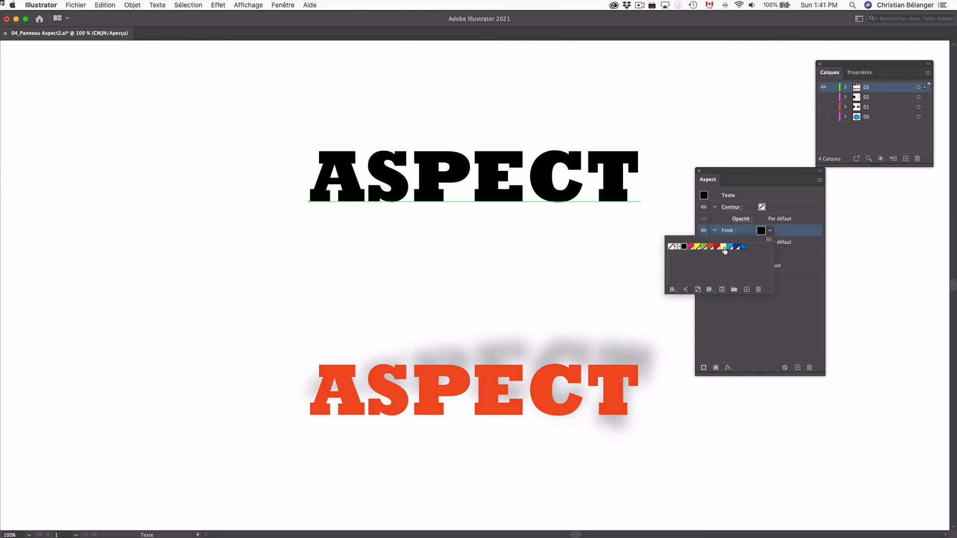
Add a new stroke to the upper ASPECT text and colour it light blue.
{"action": "left_click", "coordinate": [704, 367]}
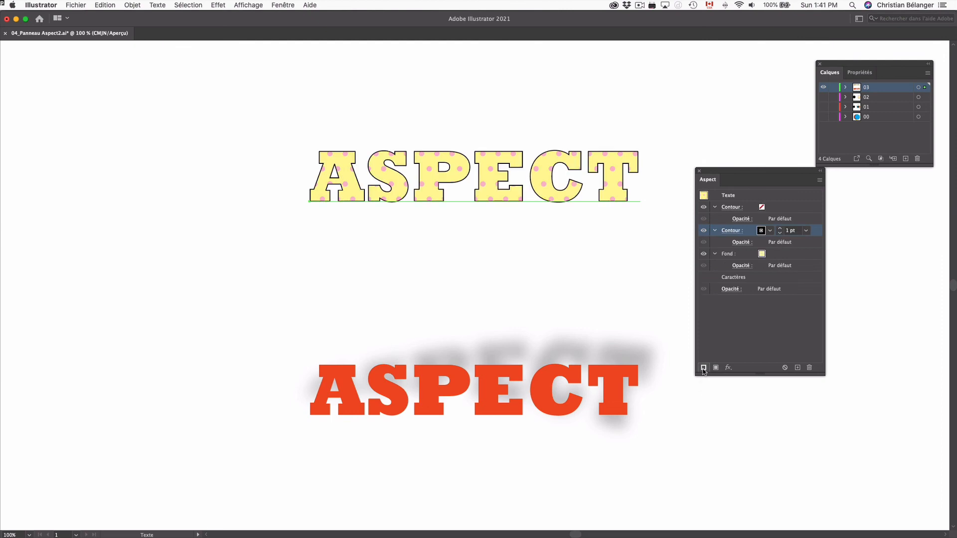
{"action": "left_click", "coordinate": [770, 230]}
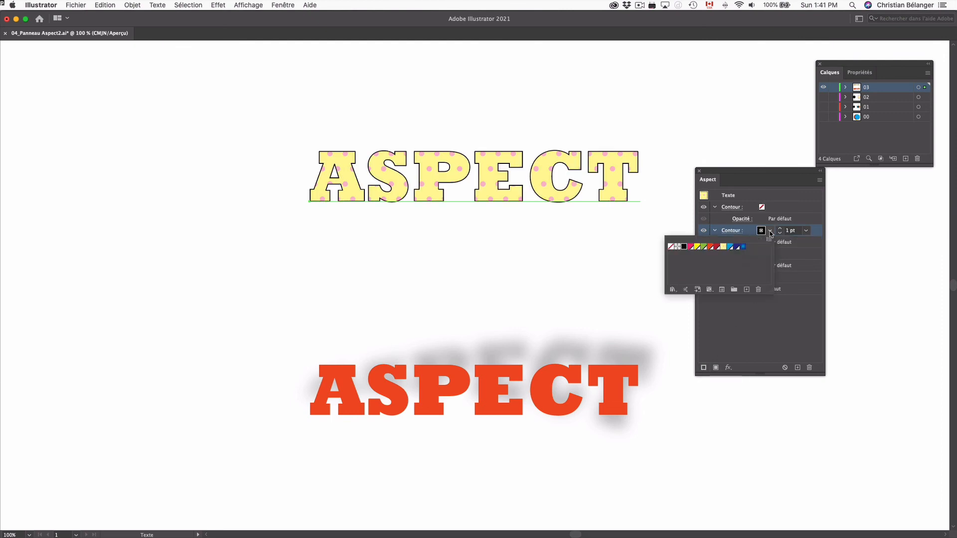
{"action": "left_click", "coordinate": [730, 246]}
{"action": "left_click", "coordinate": [736, 334]}
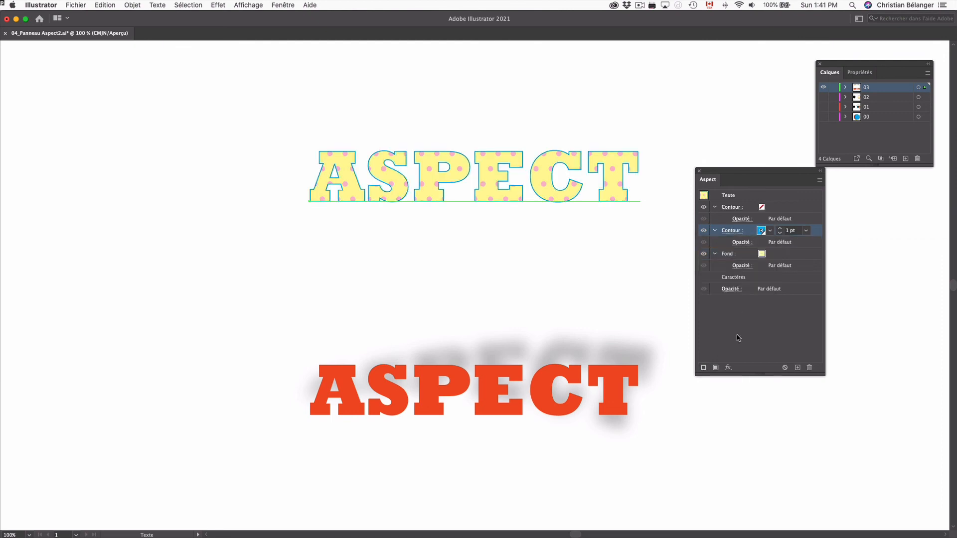